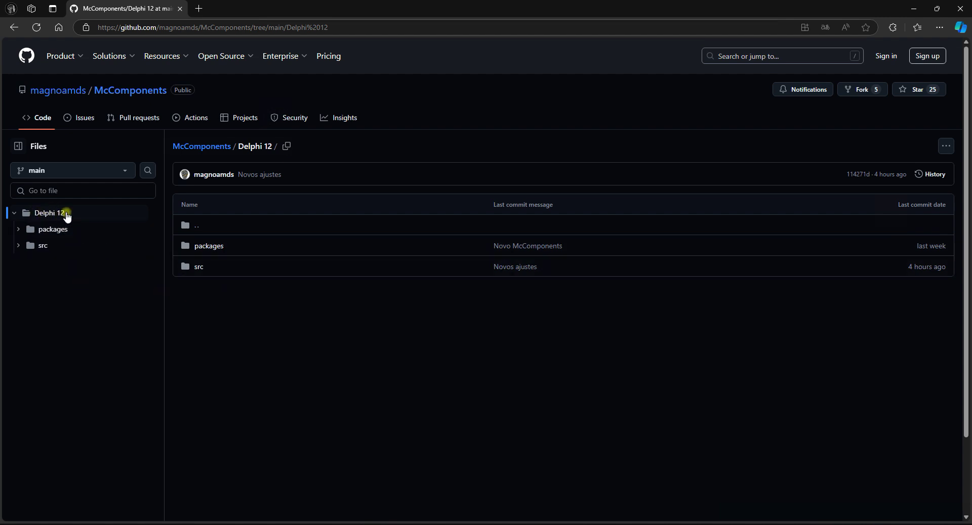
# Step: Examine the contents of the packages and src folders under Delphi 12 in the McComponents repository
pyautogui.click(207, 247)
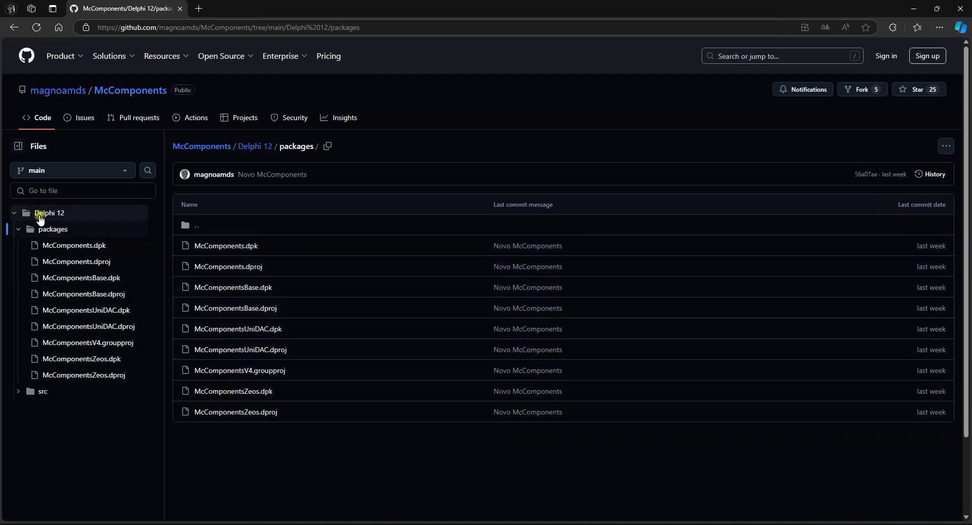
pyautogui.click(42, 391)
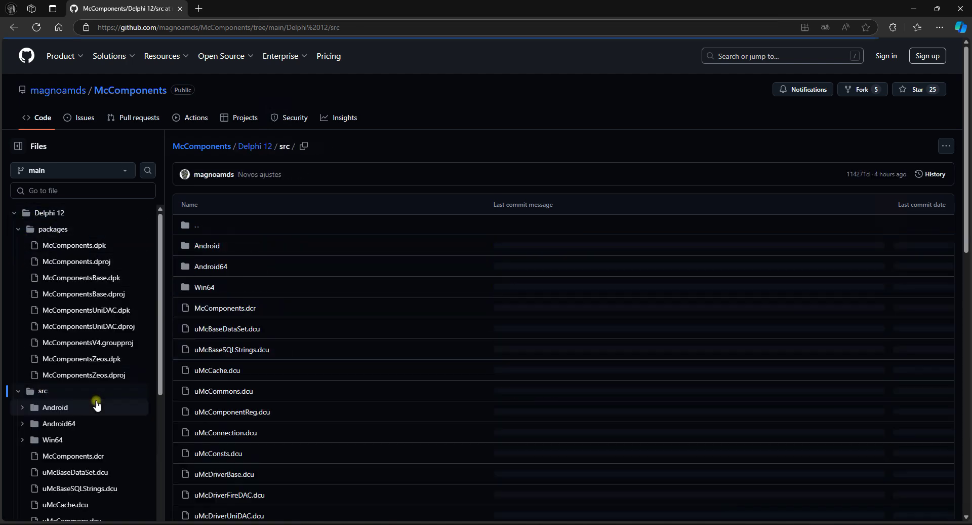
pyautogui.scroll(-10, 276, 373)
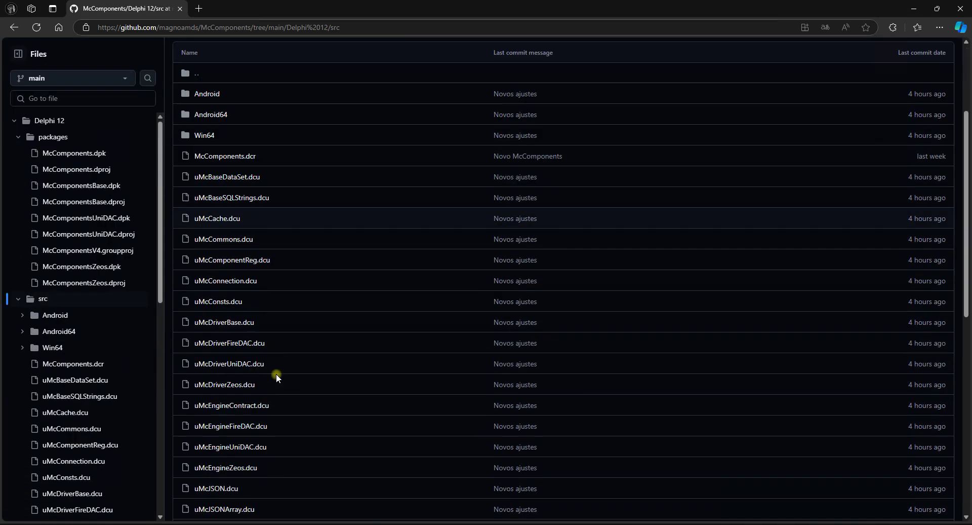
pyautogui.scroll(-1, 276, 375)
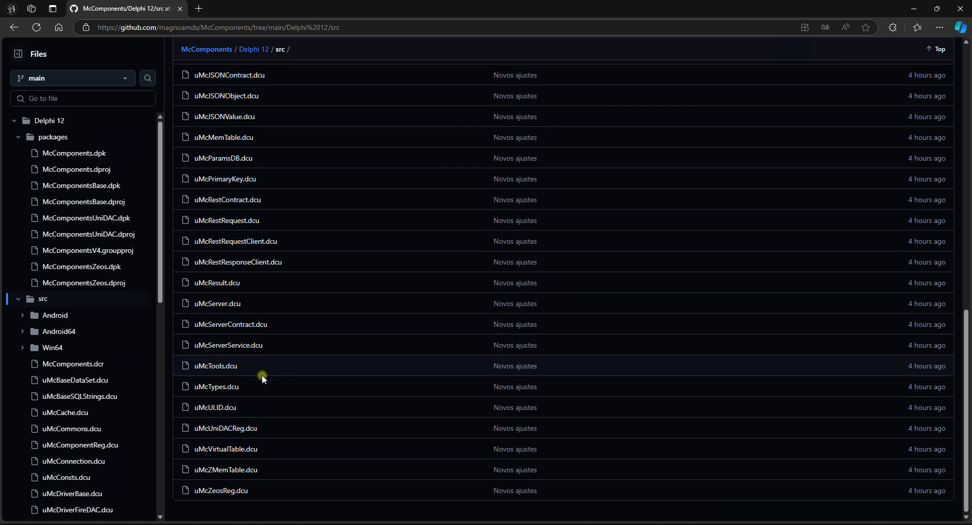
pyautogui.scroll(12, 257, 378)
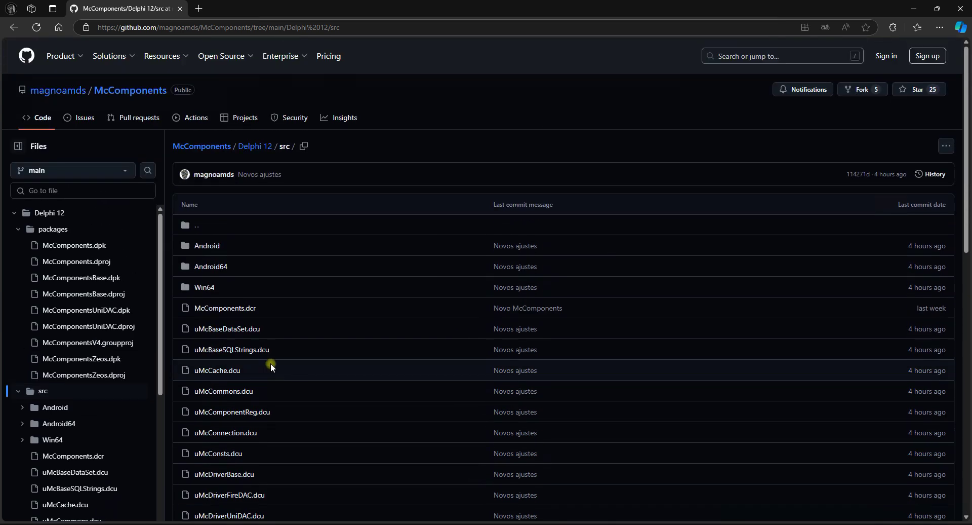
# Step: Download the whole McComponents repository as a ZIP and save McComponents-main.zip in the Downloads folder
pyautogui.click(218, 148)
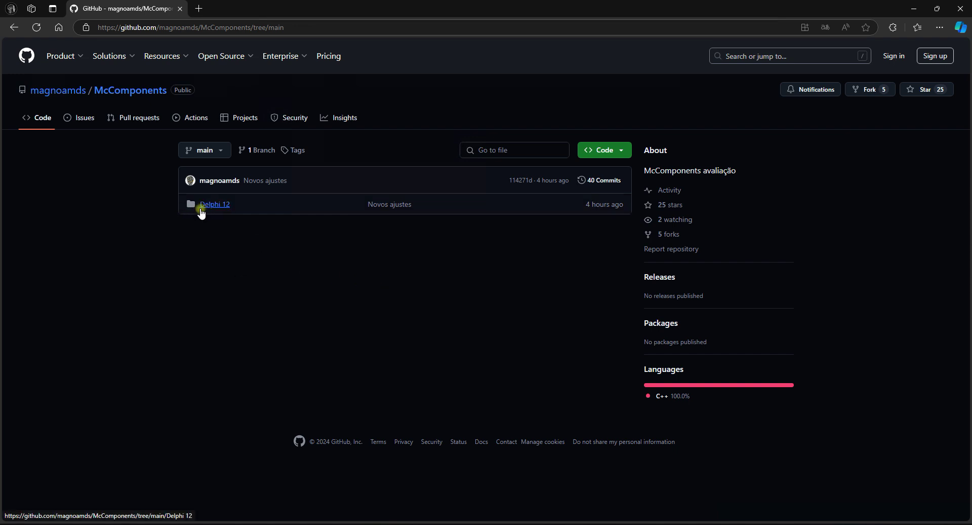
pyautogui.click(621, 150)
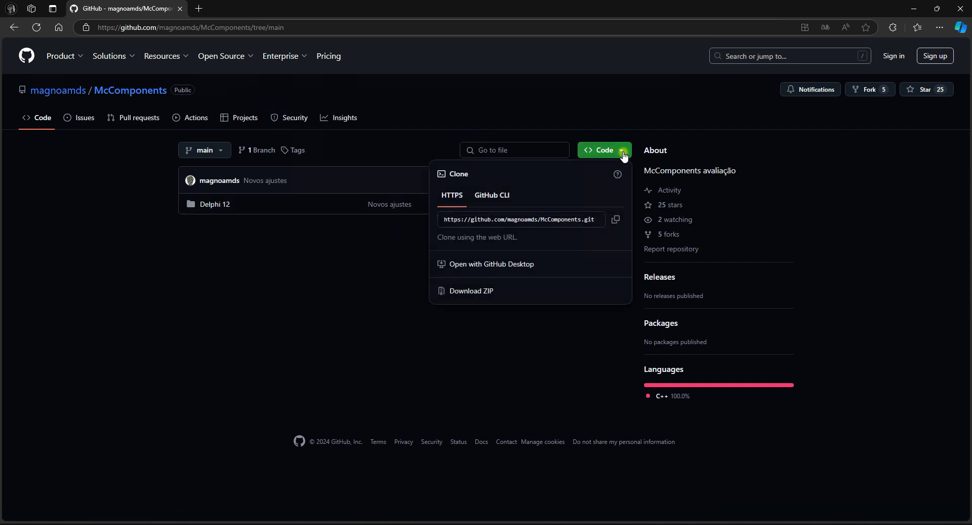
pyautogui.click(476, 291)
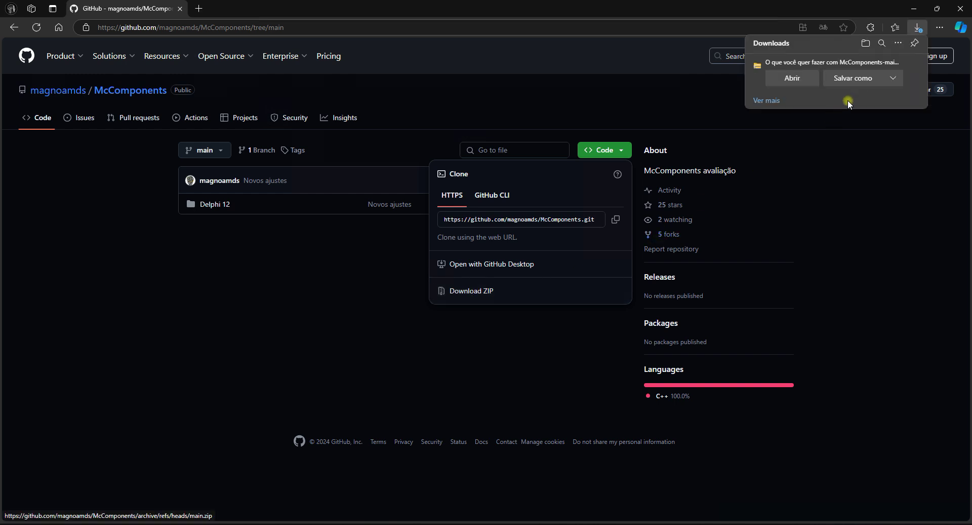
pyautogui.click(856, 79)
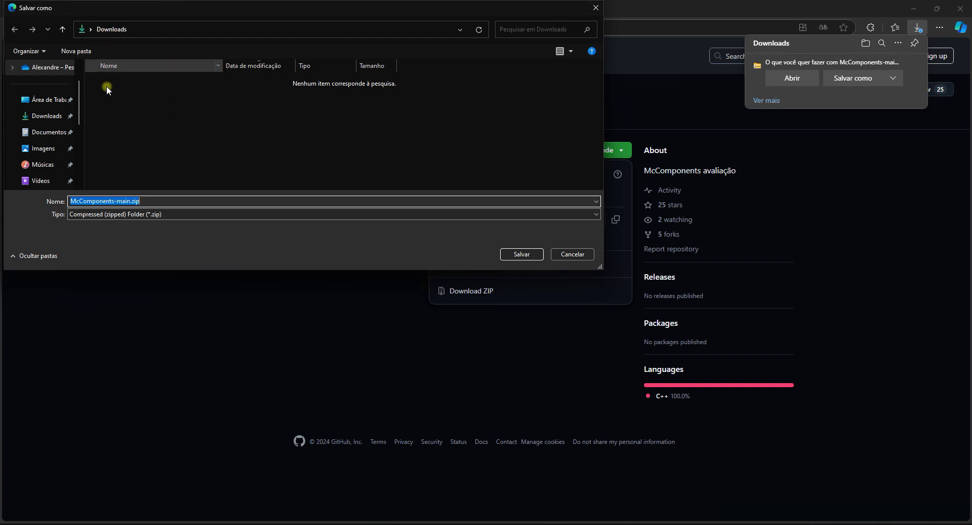
pyautogui.click(519, 253)
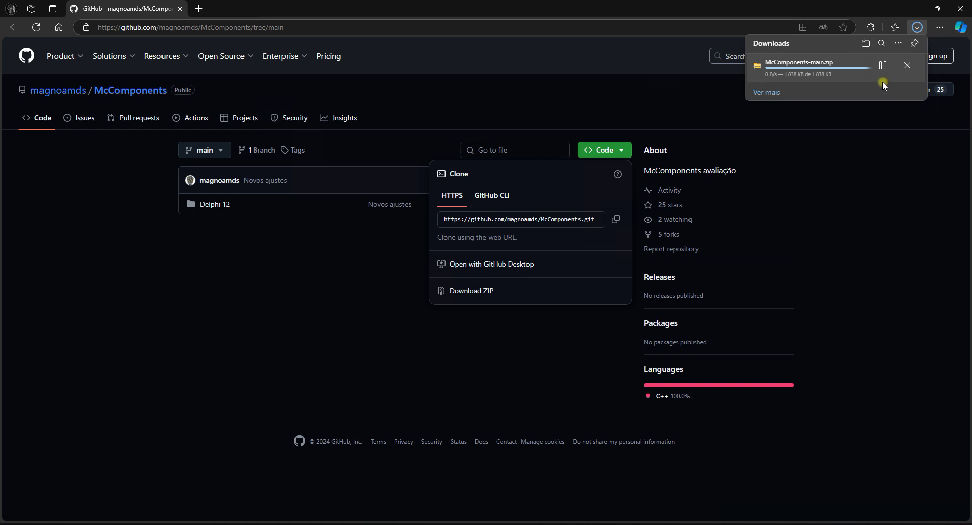
# Step: Copy the packages and src folders from the Delphi 12 folder inside the downloaded McComponents-main.zip
pyautogui.click(881, 65)
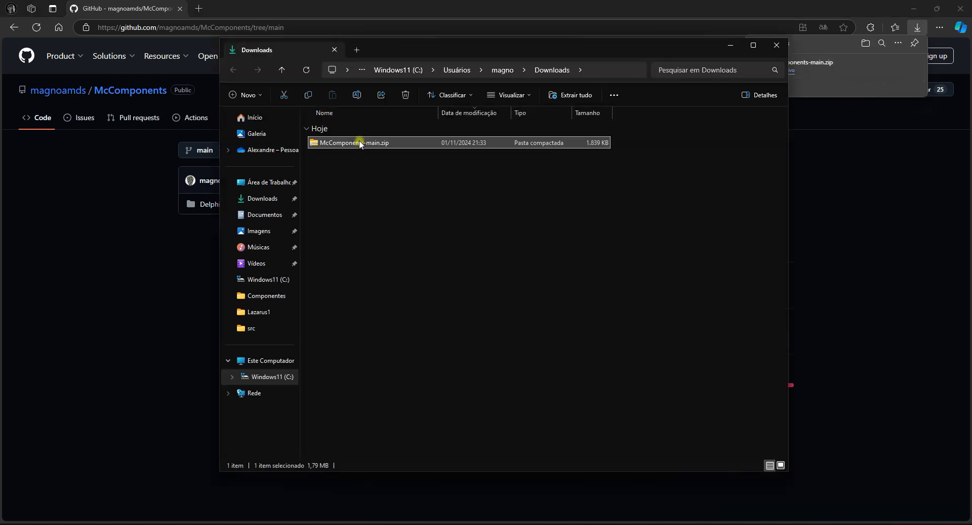
pyautogui.doubleClick(359, 140)
pyautogui.click(355, 128)
pyautogui.doubleClick(355, 128)
pyautogui.doubleClick(351, 130)
pyautogui.click(342, 127)
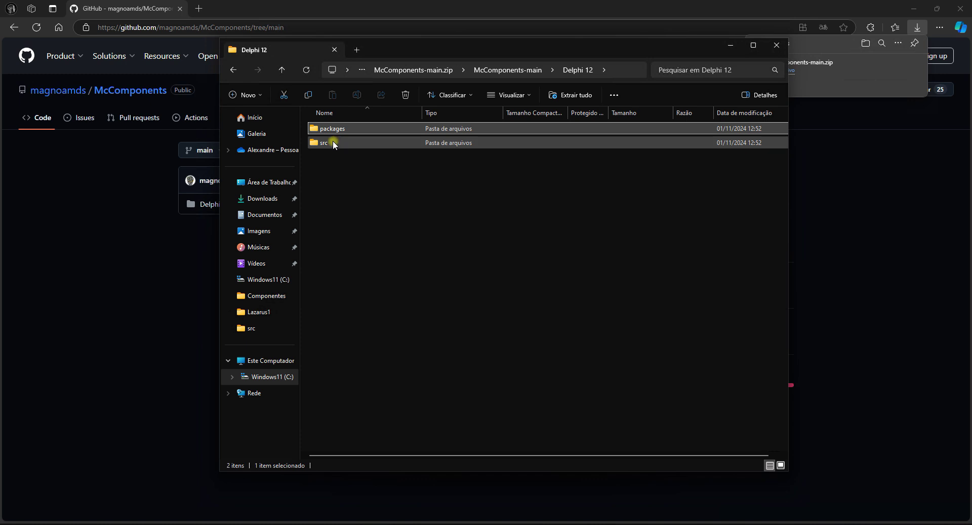
pyautogui.keyDown('shift'); pyautogui.click(330, 142); pyautogui.keyUp('shift')
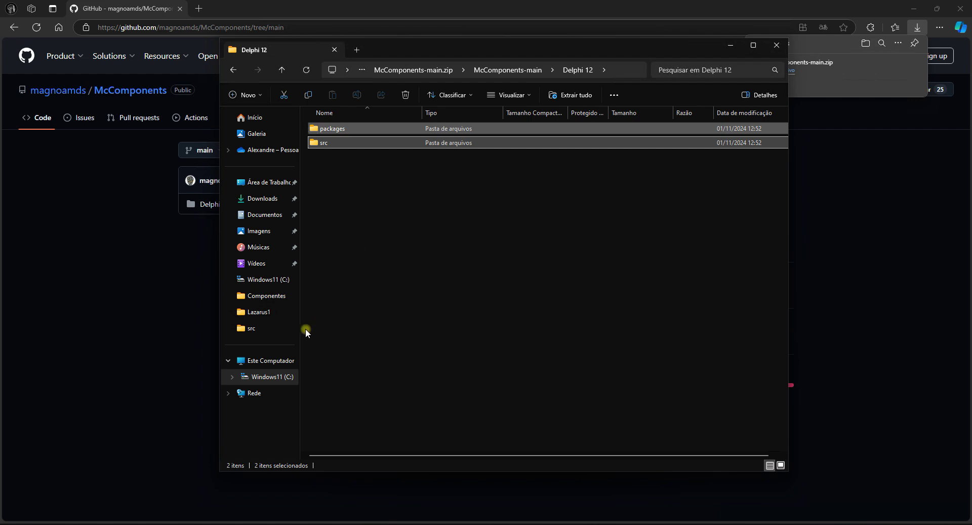
# Step: Paste the copied packages and src folders into C:\Componentes\McComponents4
pyautogui.click(268, 376)
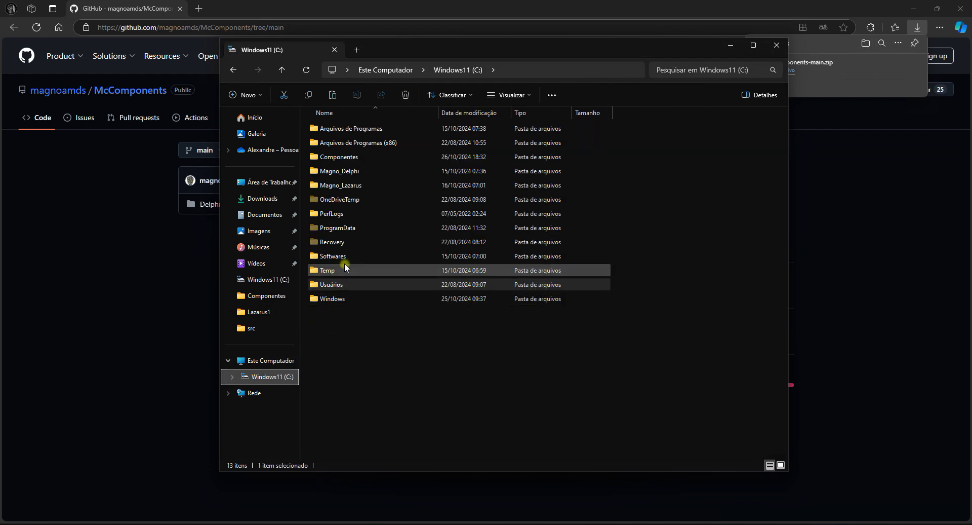
pyautogui.doubleClick(339, 157)
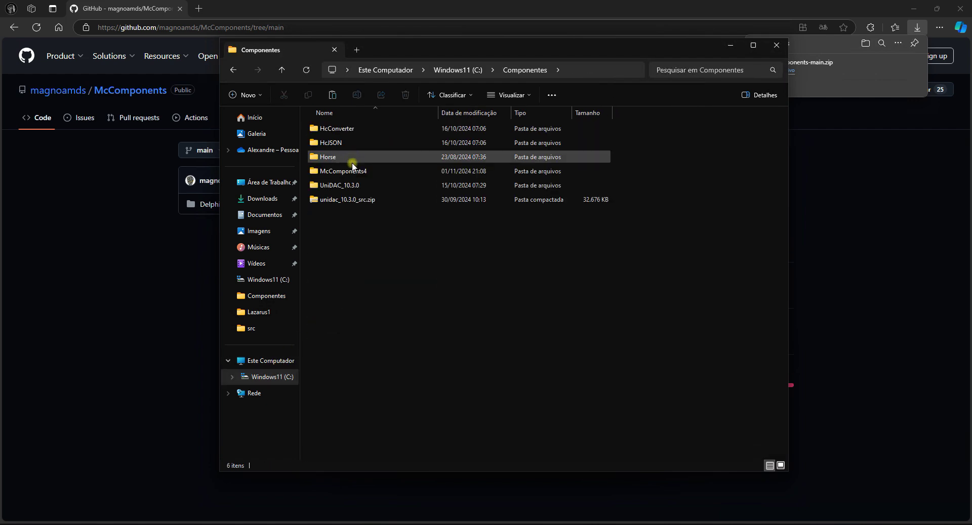
pyautogui.doubleClick(351, 170)
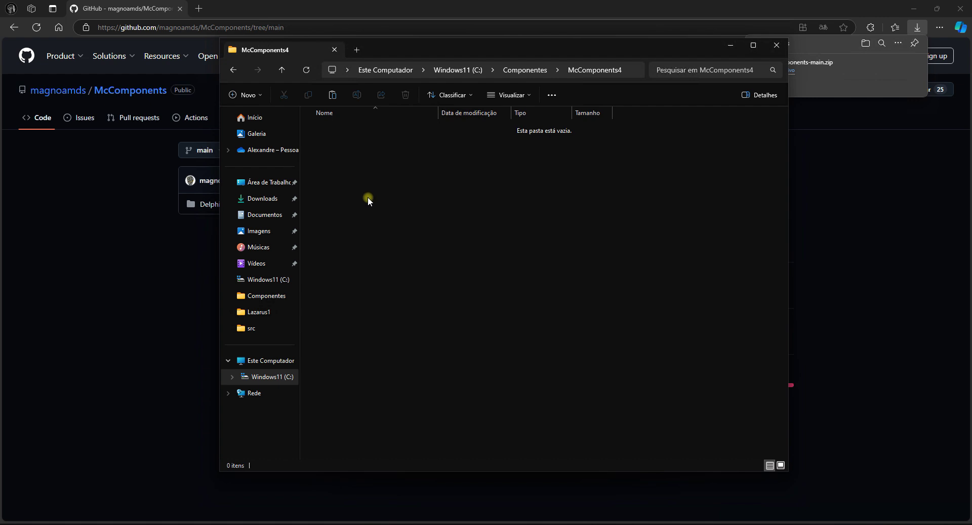
pyautogui.hotkey('ctrl', 'v')
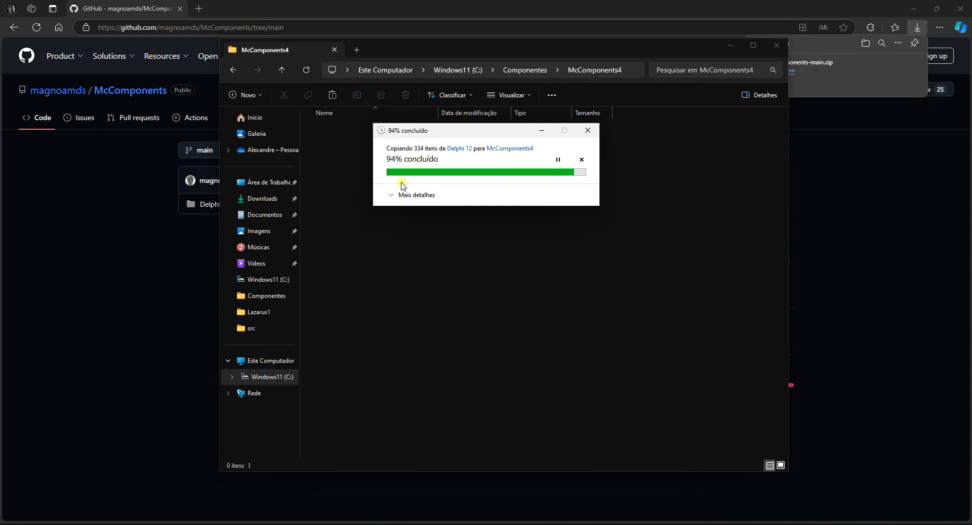
pyautogui.click(511, 215)
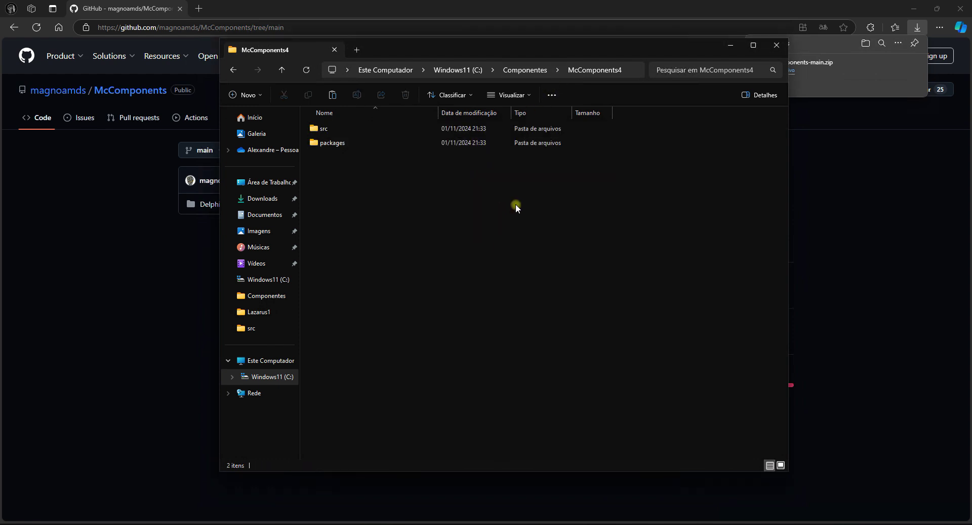
pyautogui.click(344, 133)
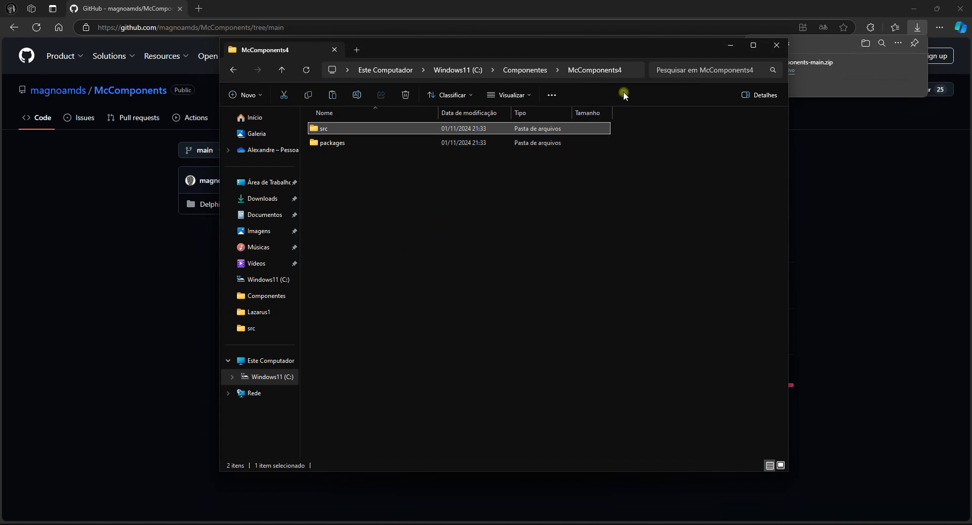
# Step: Minimize the browser, keep the McComponents4 folder window off the desktop shortcuts, and launch Delphi 12
pyautogui.click(873, 151)
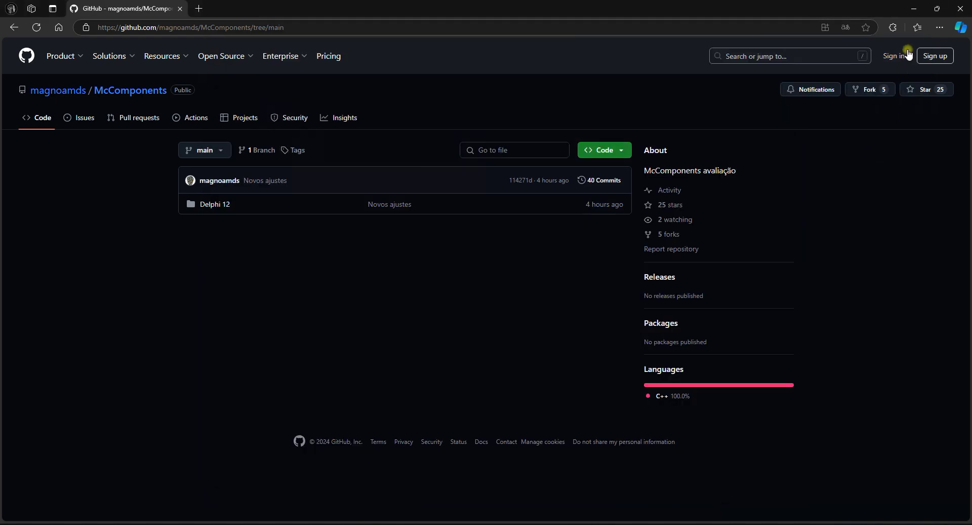
pyautogui.click(914, 14)
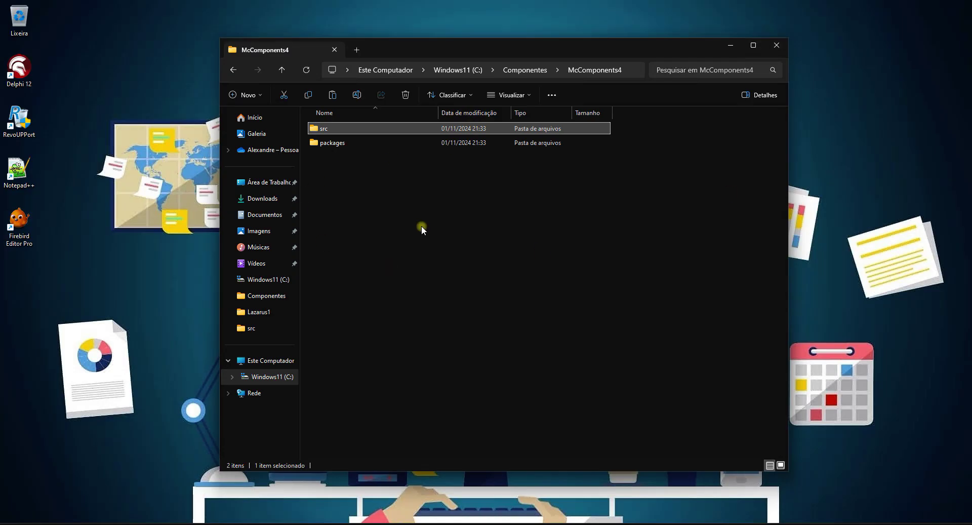
pyautogui.moveTo(452, 44); pyautogui.dragTo(609, 60)
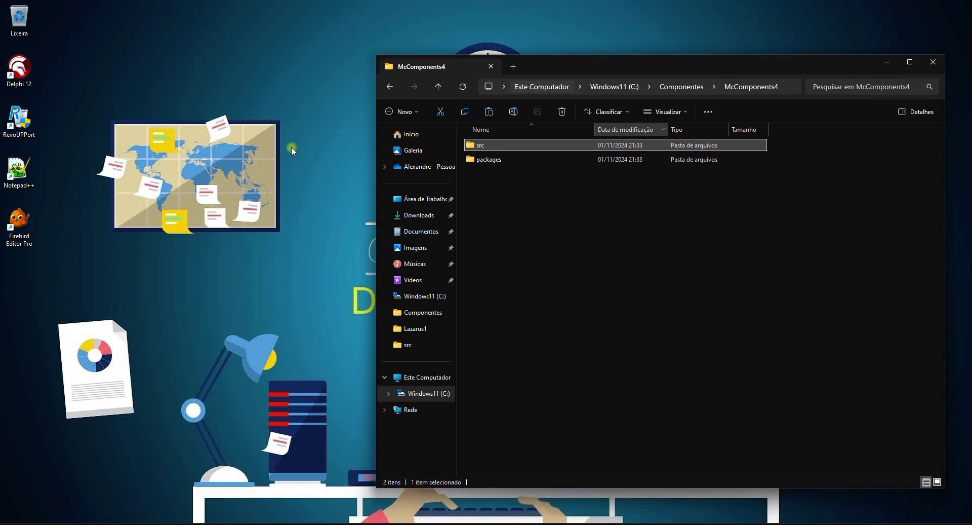
pyautogui.doubleClick(20, 71)
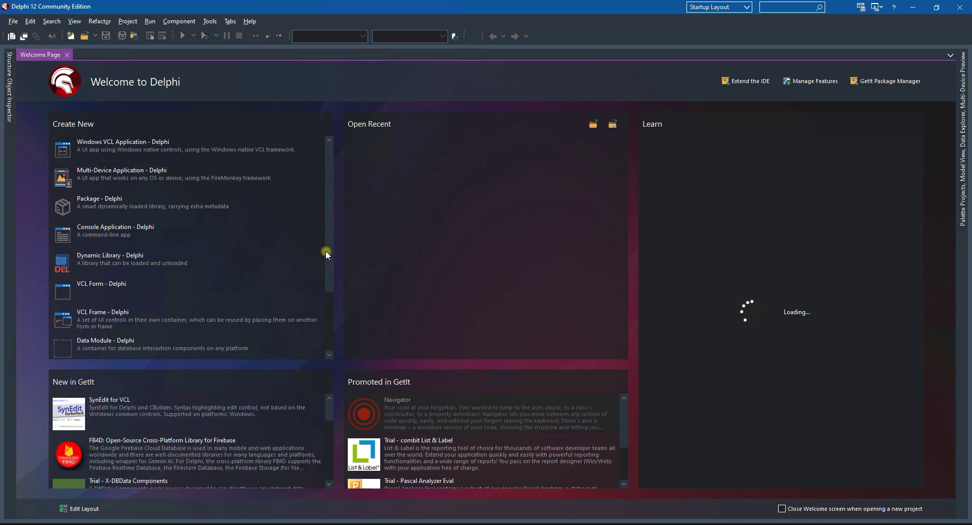
# Step: Open the IDE options at the Library page of the Delphi language settings
pyautogui.click(209, 20)
pyautogui.click(228, 34)
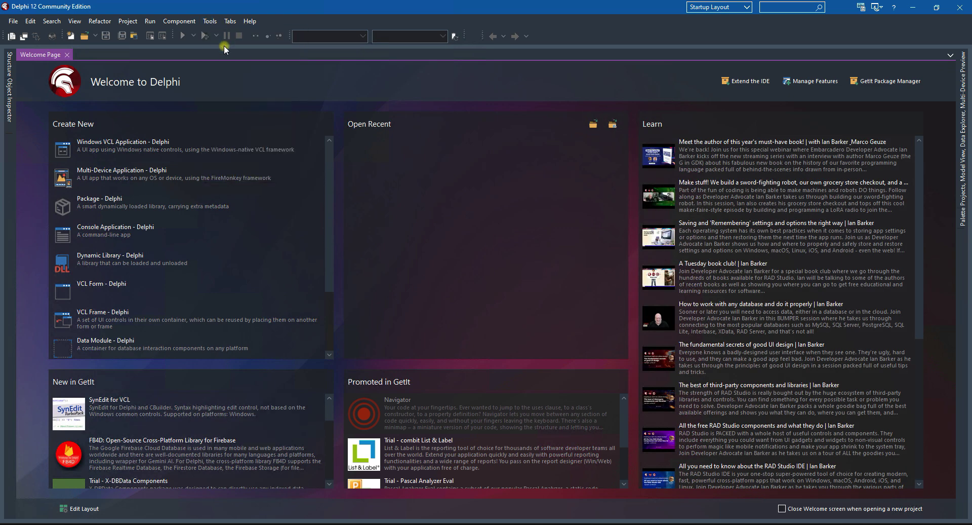
pyautogui.click(207, 286)
pyautogui.click(214, 307)
pyautogui.click(236, 317)
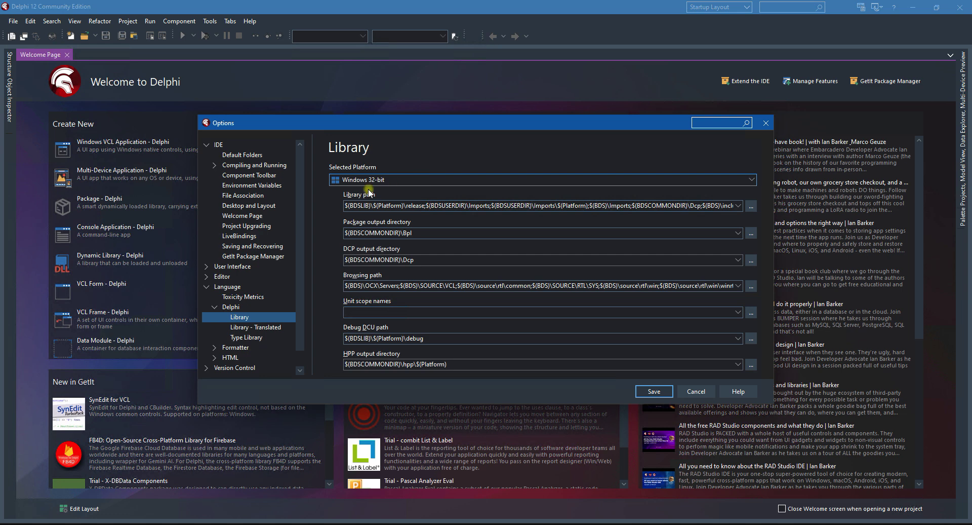
# Step: Check the C:\Componentes\McComponents4\src entry in the Windows 32-bit library path list
pyautogui.click(752, 205)
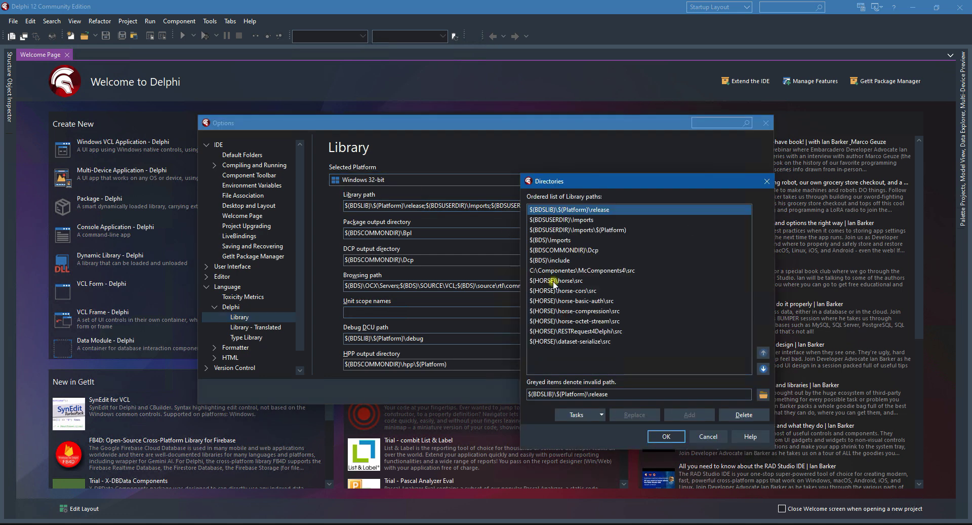
pyautogui.click(593, 270)
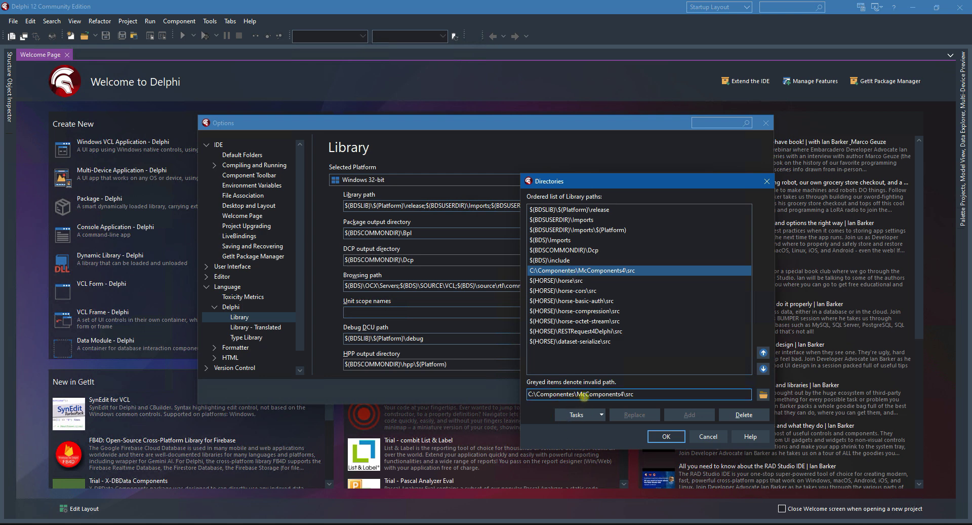
pyautogui.moveTo(631, 395); pyautogui.dragTo(624, 394)
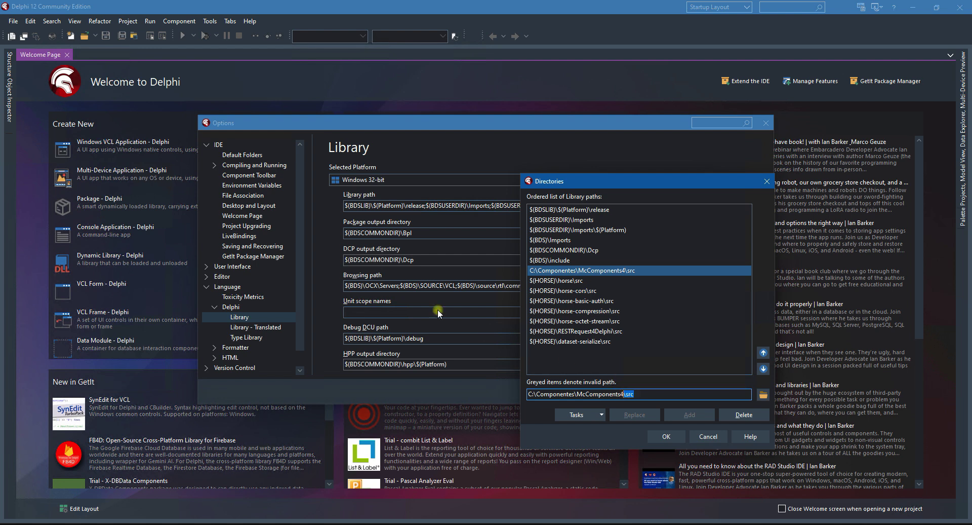
pyautogui.click(664, 436)
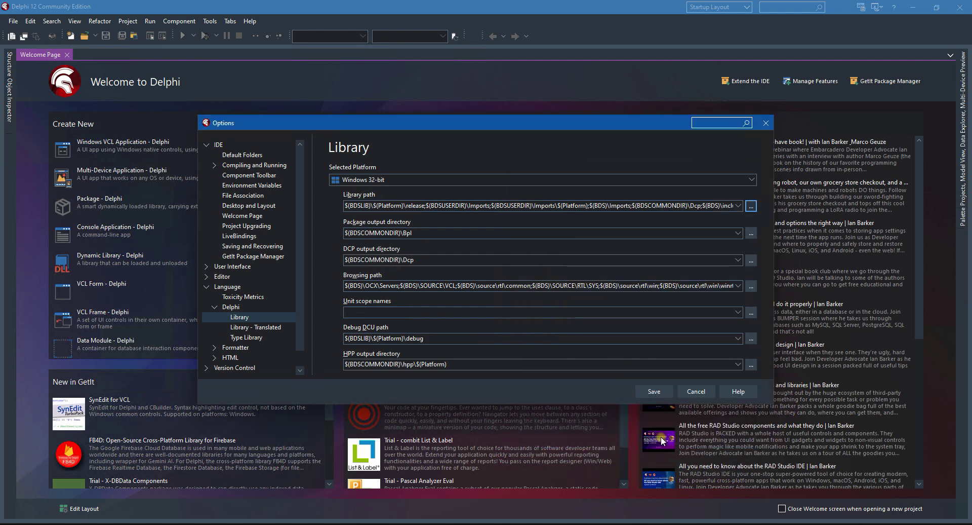
# Step: Switch the library platform to Windows 64-bit and check its C:\Componentes\McComponents4\src\Win64 library path entry
pyautogui.click(751, 181)
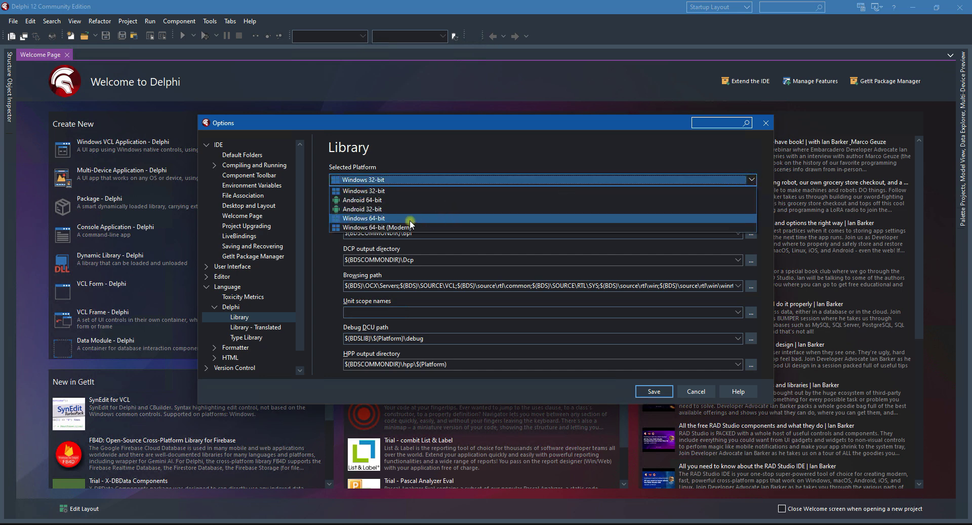
pyautogui.click(449, 218)
pyautogui.click(751, 207)
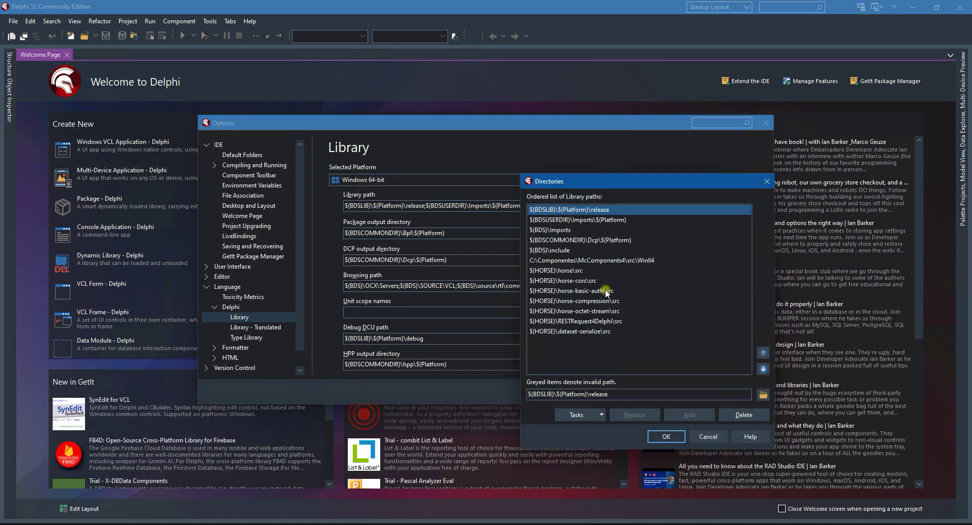
pyautogui.click(590, 261)
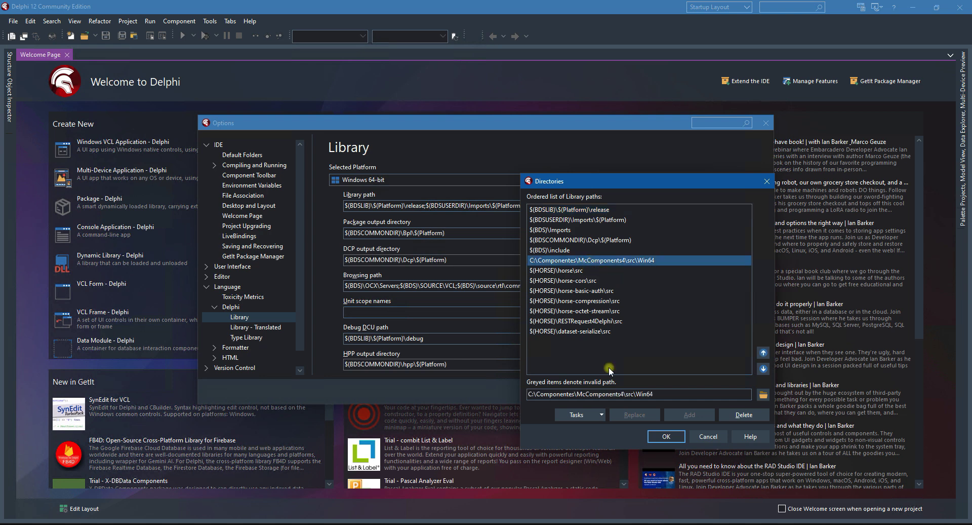
pyautogui.doubleClick(631, 393)
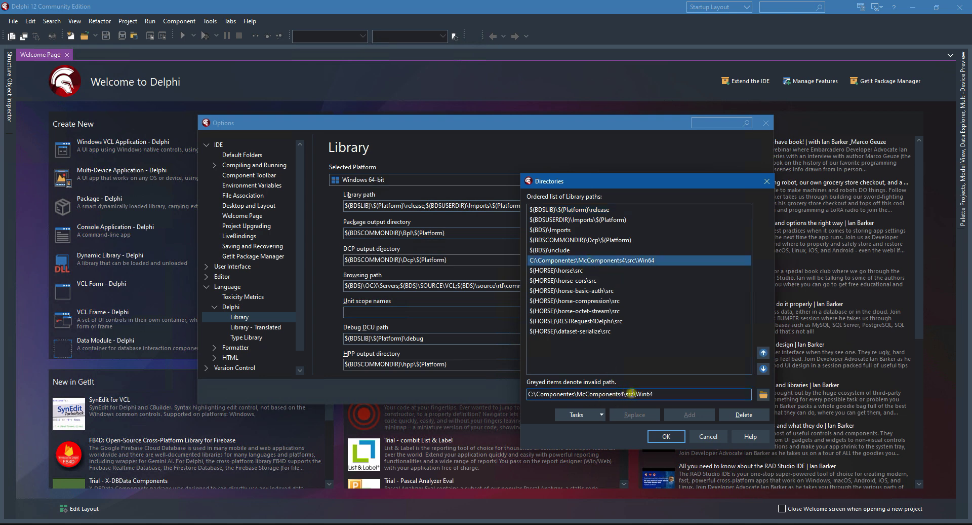
pyautogui.moveTo(625, 394); pyautogui.dragTo(655, 392)
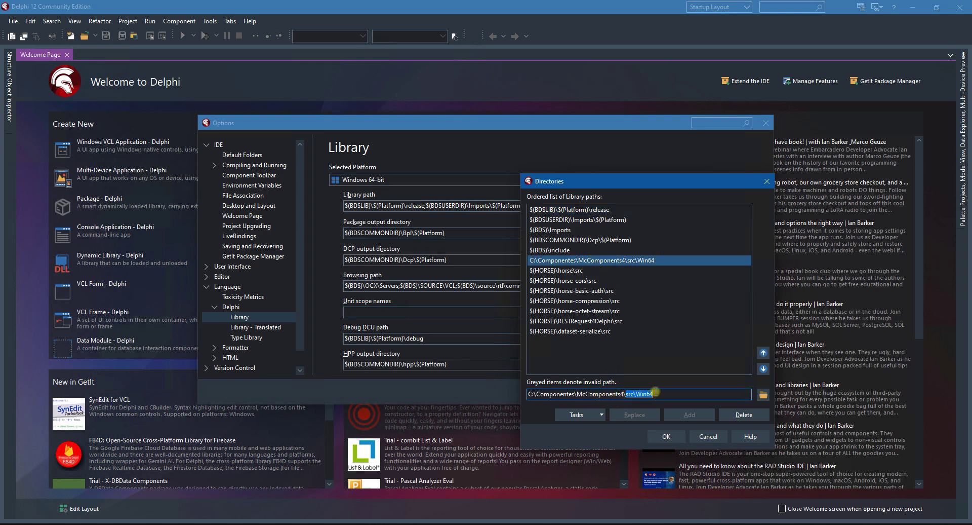
pyautogui.click(668, 436)
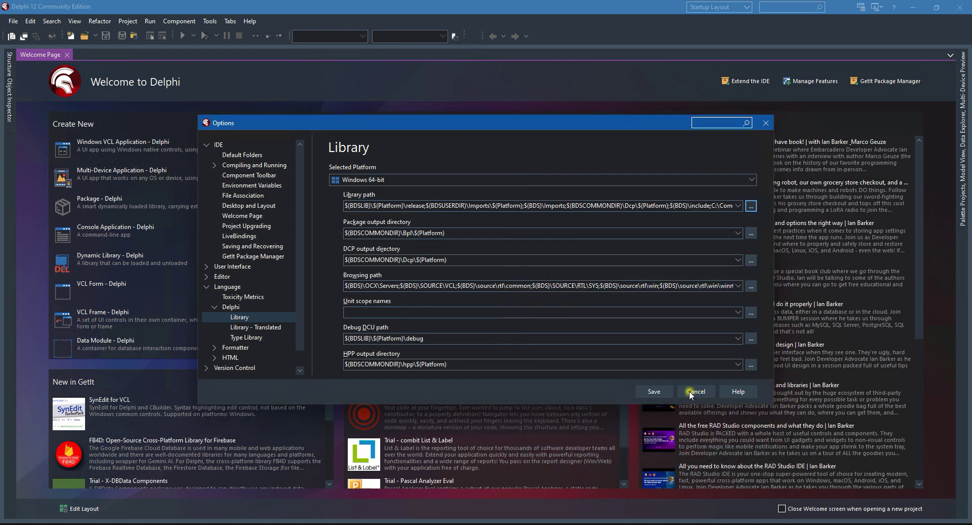
# Step: Switch the library platform to Android 32-bit and check its C:\Componentes\McComponents4\src\Android library path entry
pyautogui.click(752, 179)
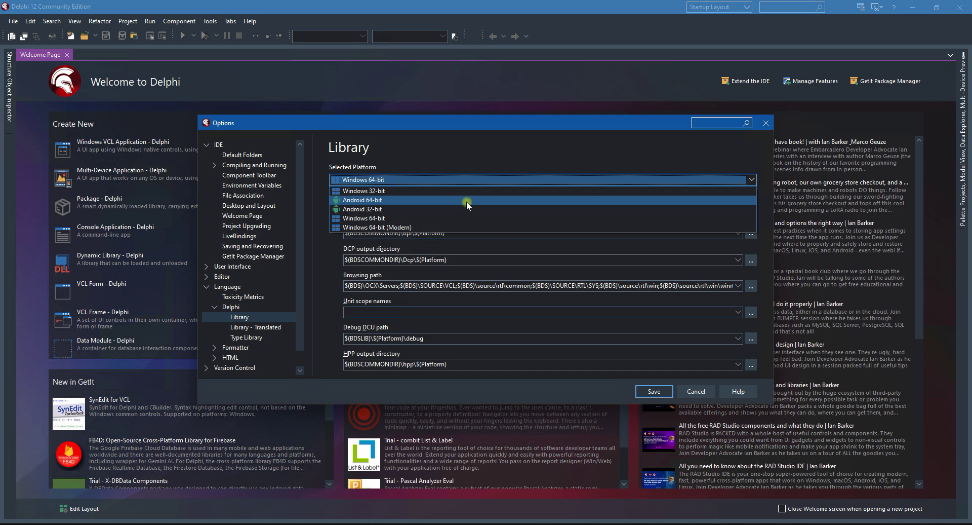
pyautogui.click(463, 208)
pyautogui.click(751, 206)
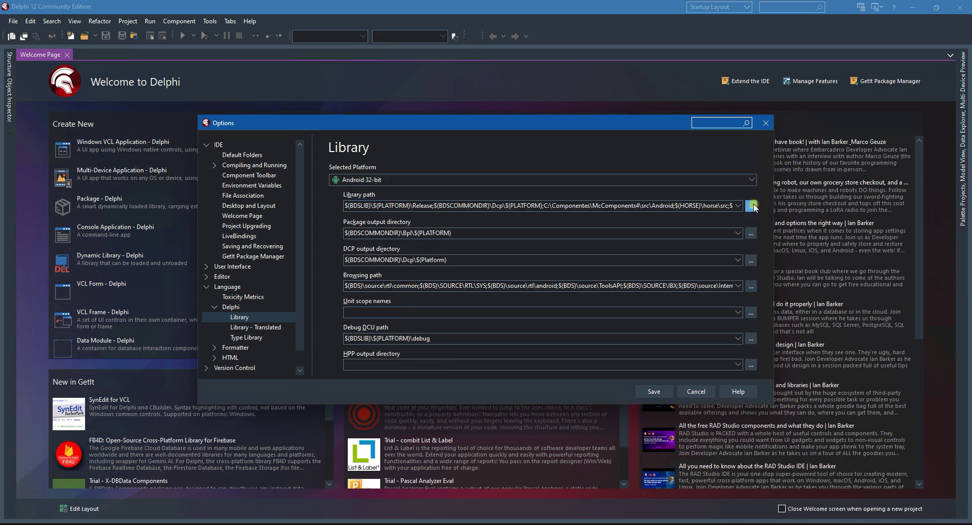
pyautogui.click(637, 229)
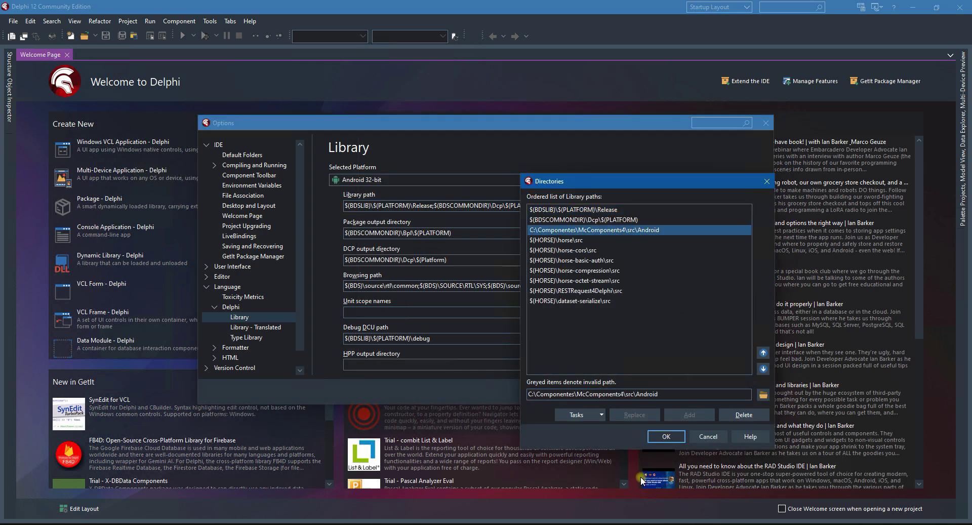
pyautogui.moveTo(659, 393); pyautogui.dragTo(636, 393)
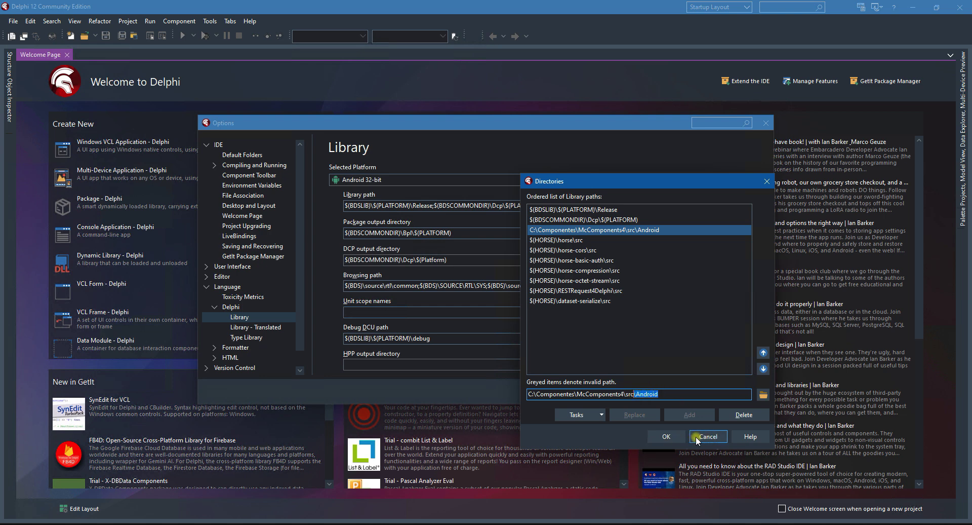
pyautogui.click(671, 437)
# Step: Check the C:\Componentes\McComponents4\src\Android64 library path entry for the Android 64-bit platform and save the IDE options
pyautogui.click(753, 177)
pyautogui.click(416, 199)
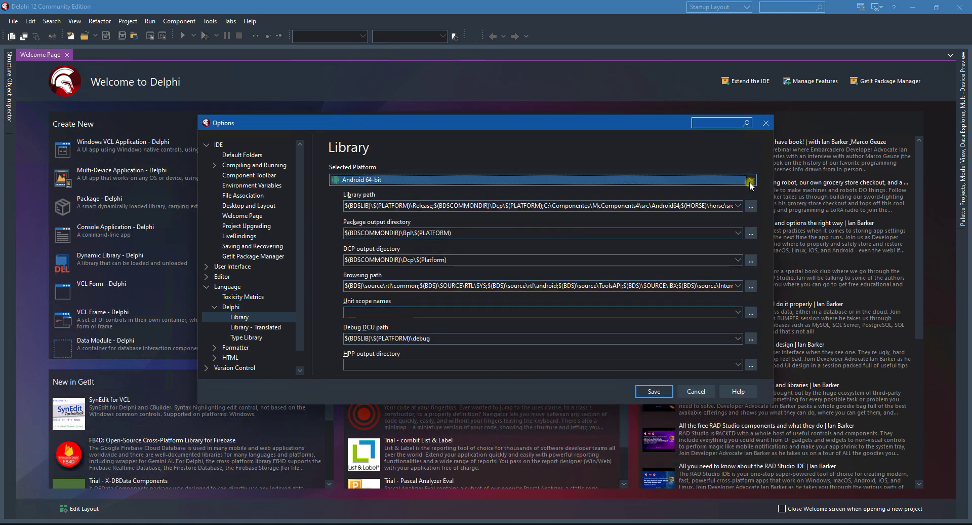
pyautogui.click(751, 207)
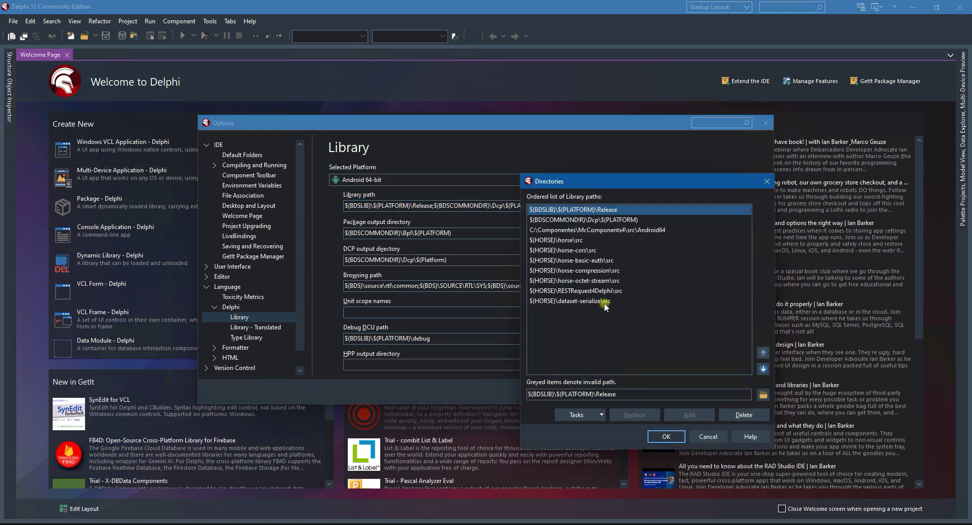
pyautogui.click(670, 229)
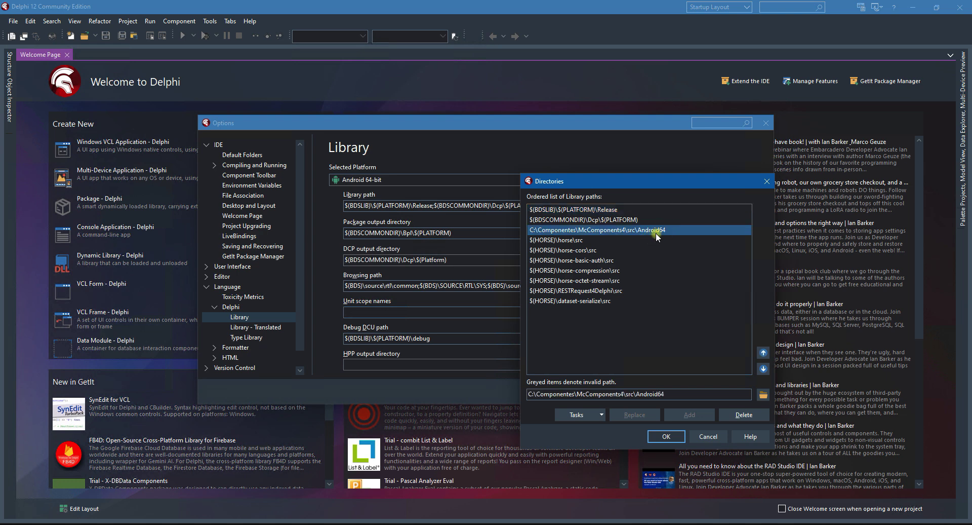
pyautogui.click(667, 437)
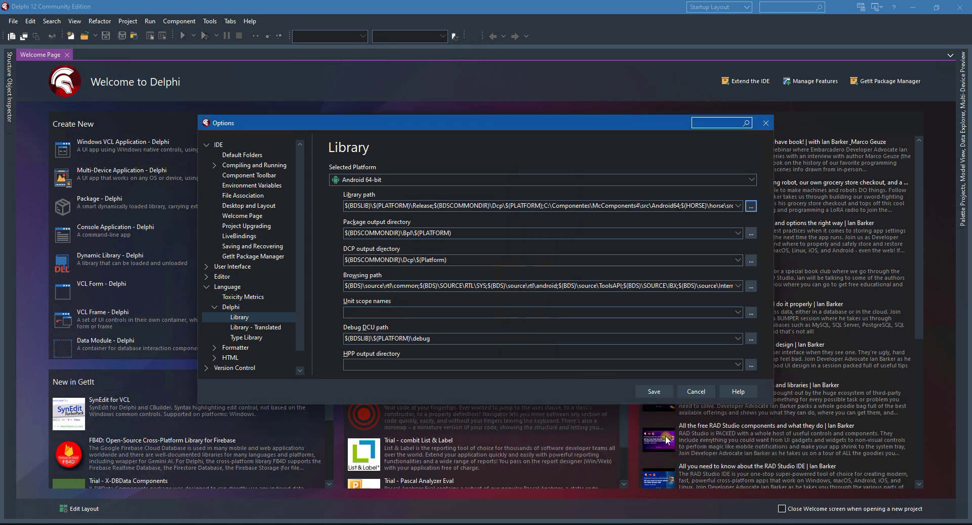
pyautogui.click(652, 394)
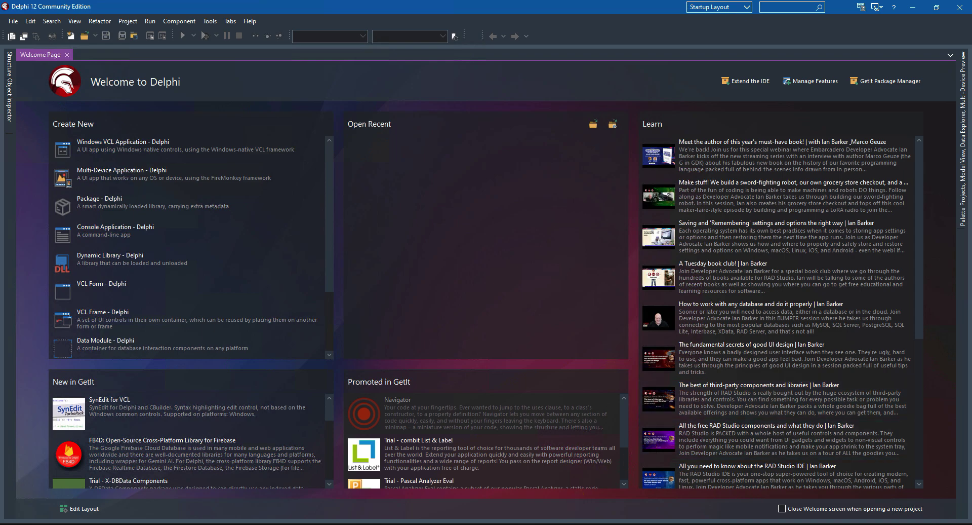
# Step: Switch to the McComponents4 folder window and examine the compiled files in src and its Win64 subfolder
pyautogui.moveTo(542, 521)
pyautogui.click(605, 476)
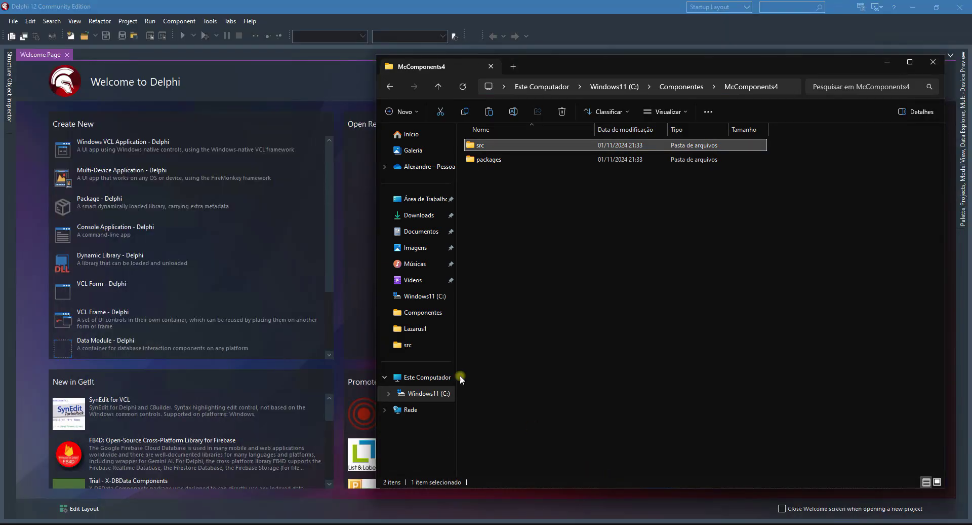
pyautogui.doubleClick(479, 144)
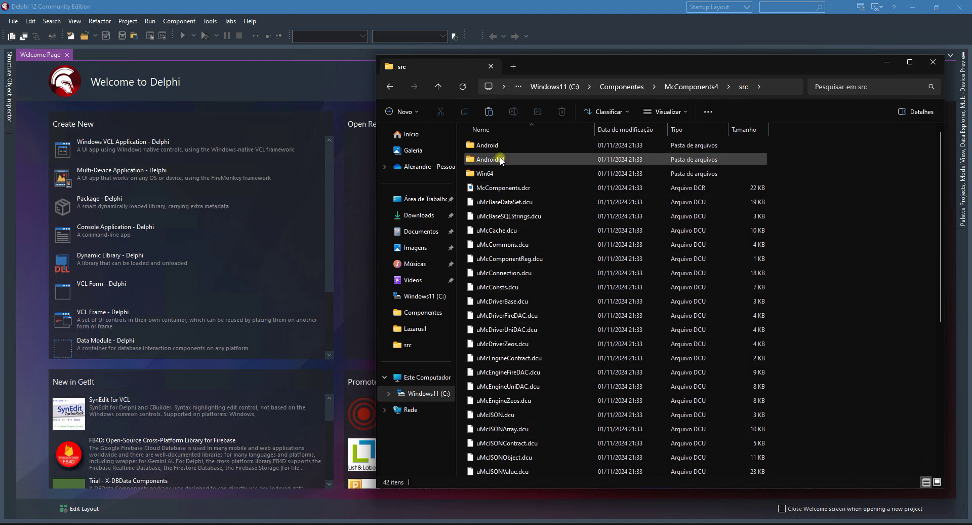
pyautogui.click(481, 173)
pyautogui.doubleClick(481, 174)
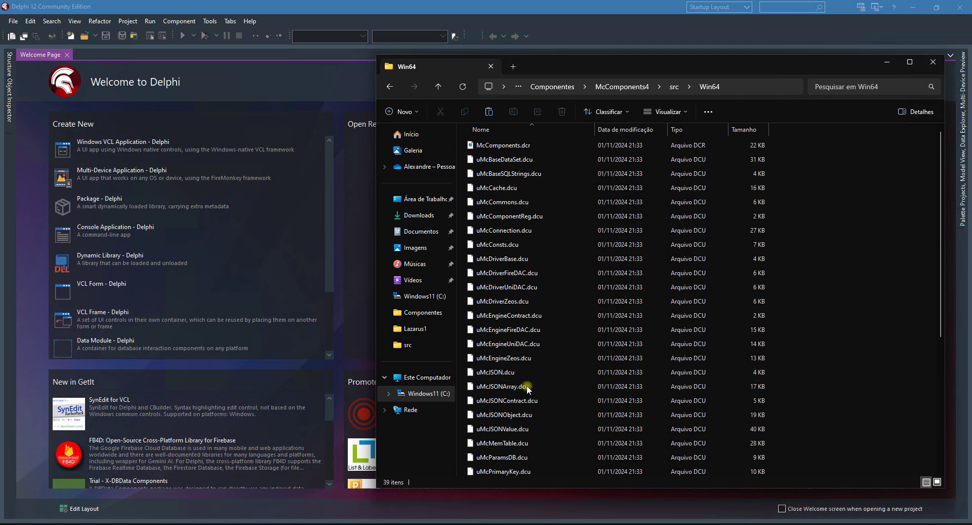
# Step: Examine the contents of the Android and Android64 subfolders of src and return to Delphi
pyautogui.click(673, 81)
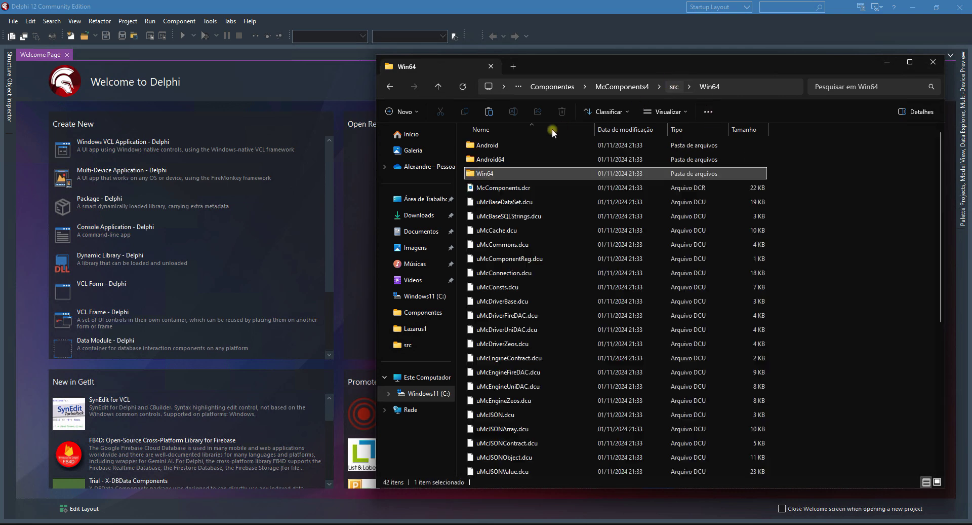
pyautogui.doubleClick(477, 148)
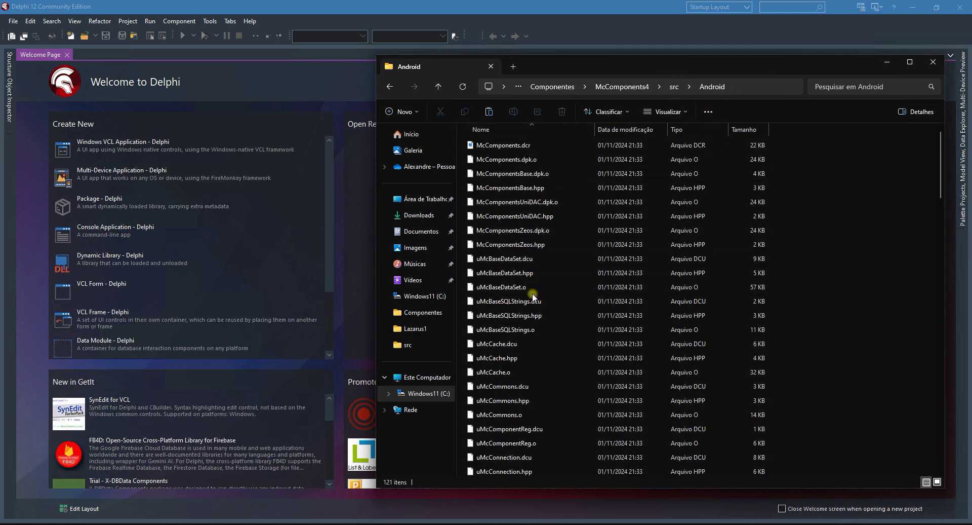
pyautogui.click(671, 87)
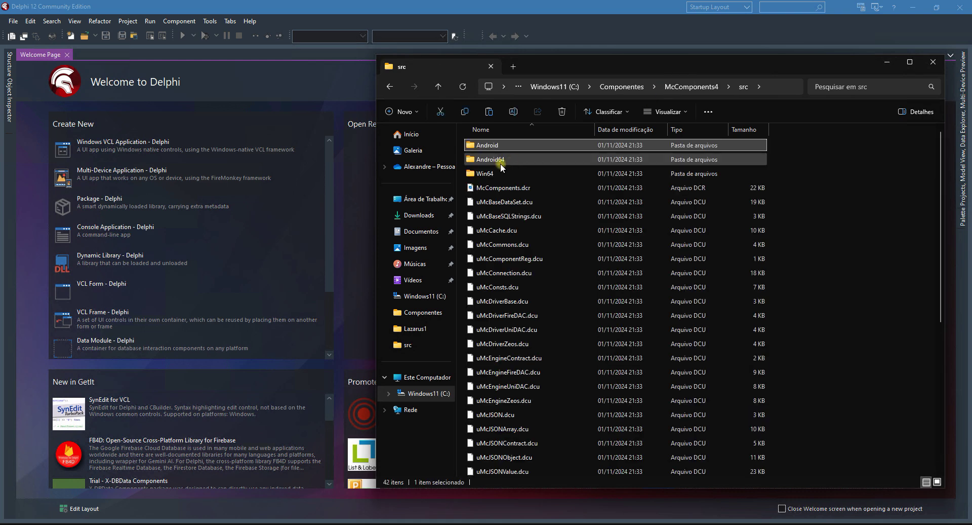
pyautogui.scroll(-1, 510, 177)
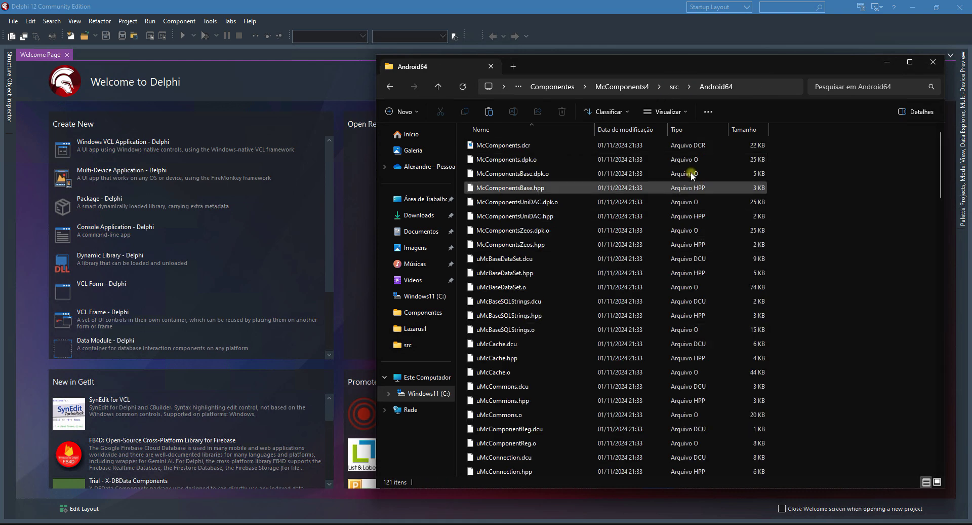
pyautogui.click(673, 91)
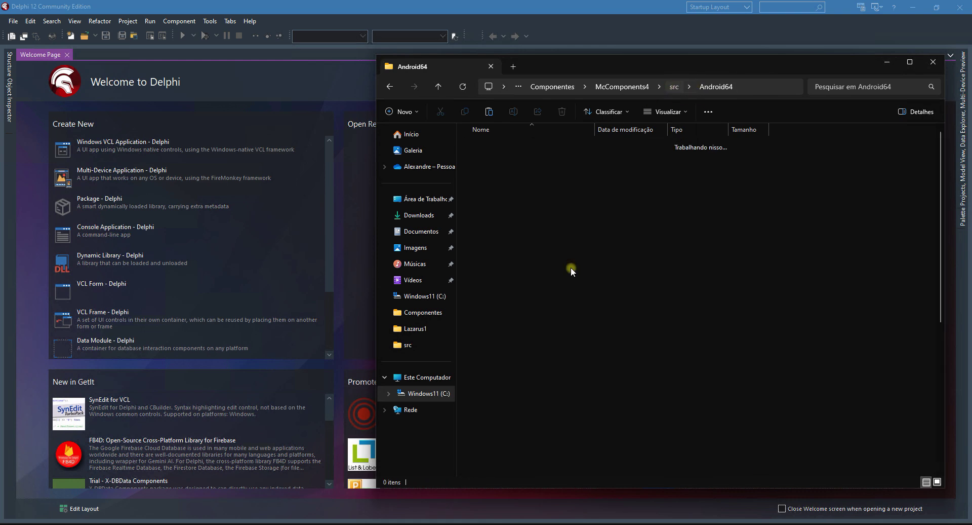
pyautogui.click(354, 325)
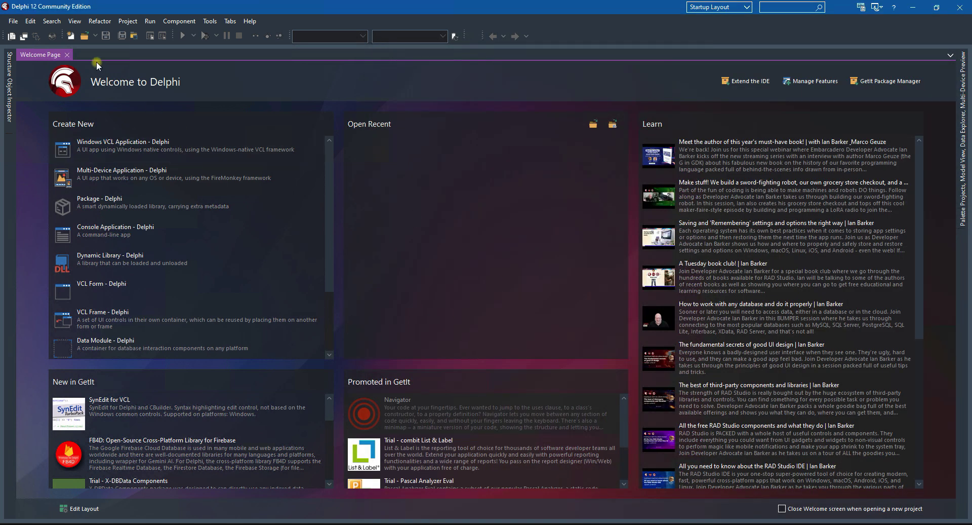
# Step: Open the project group McComponentsV4.groupproj from C:\Componentes\McComponents4\packages
pyautogui.click(84, 37)
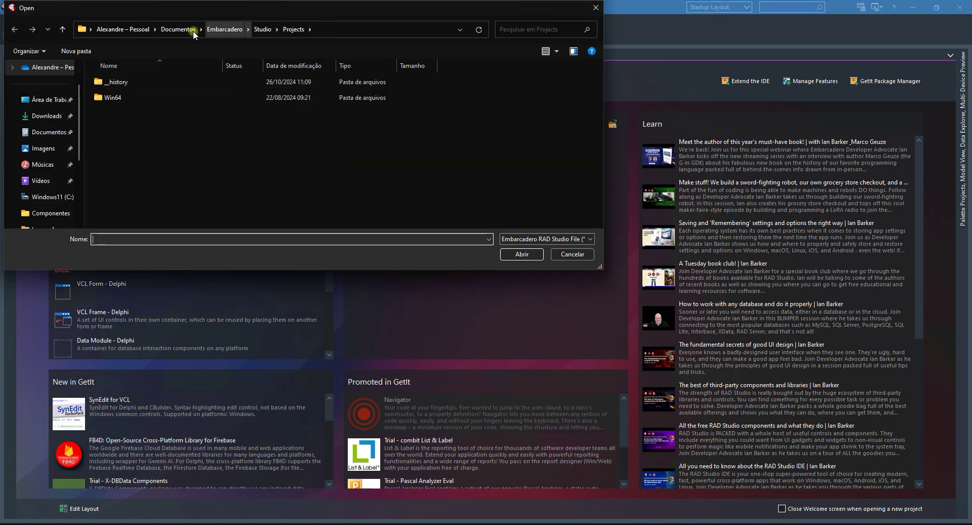
pyautogui.click(48, 196)
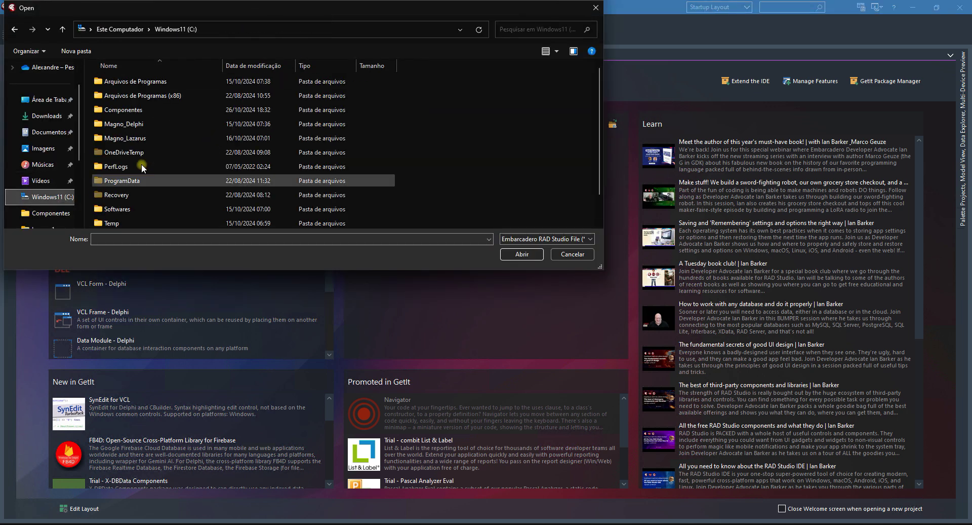
pyautogui.doubleClick(142, 110)
pyautogui.doubleClick(143, 127)
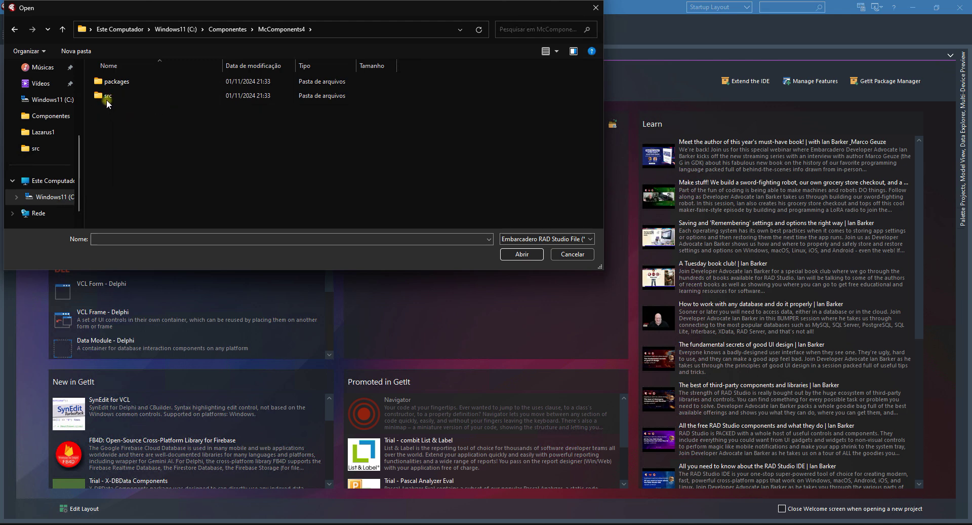
pyautogui.click(128, 82)
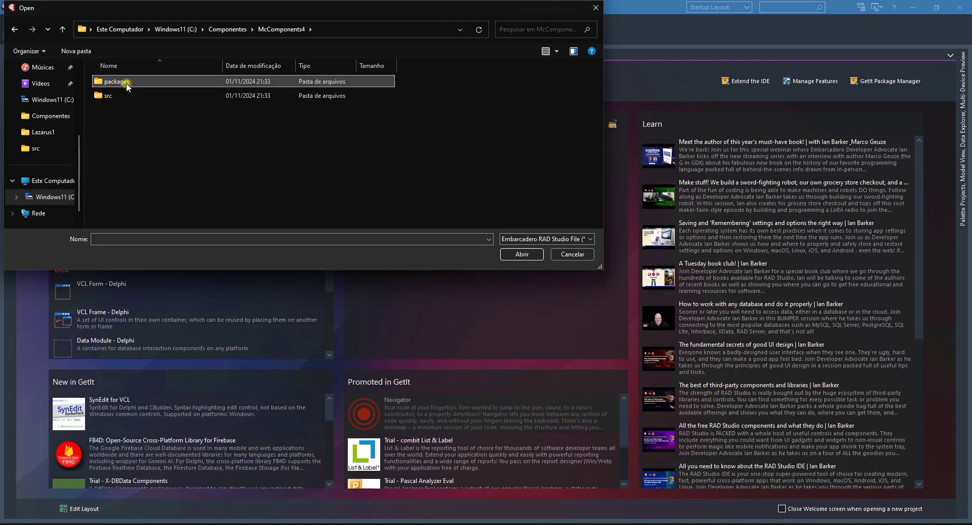
pyautogui.doubleClick(127, 85)
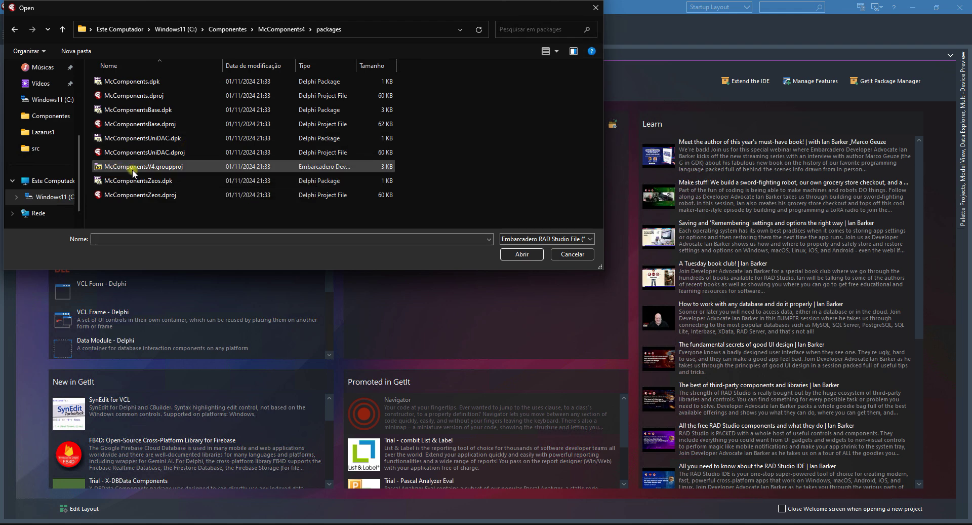
pyautogui.click(157, 167)
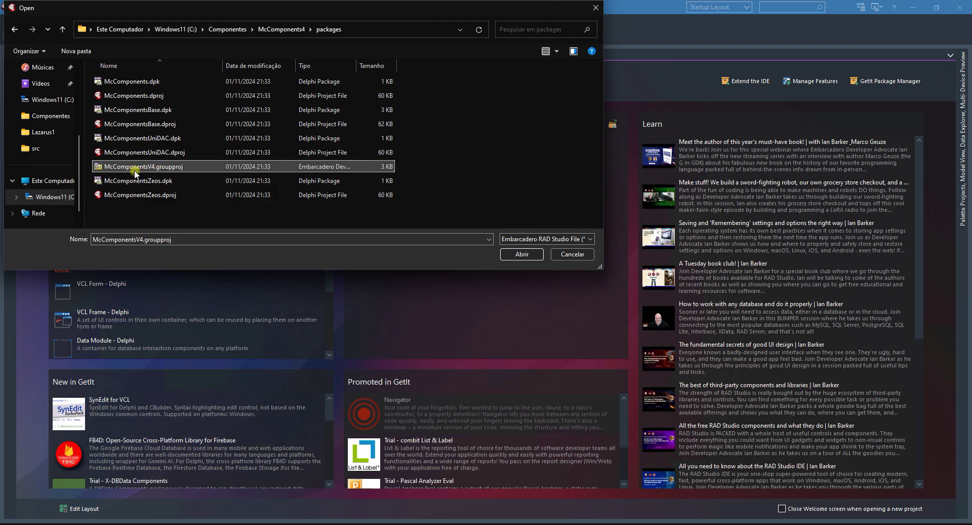
pyautogui.doubleClick(169, 169)
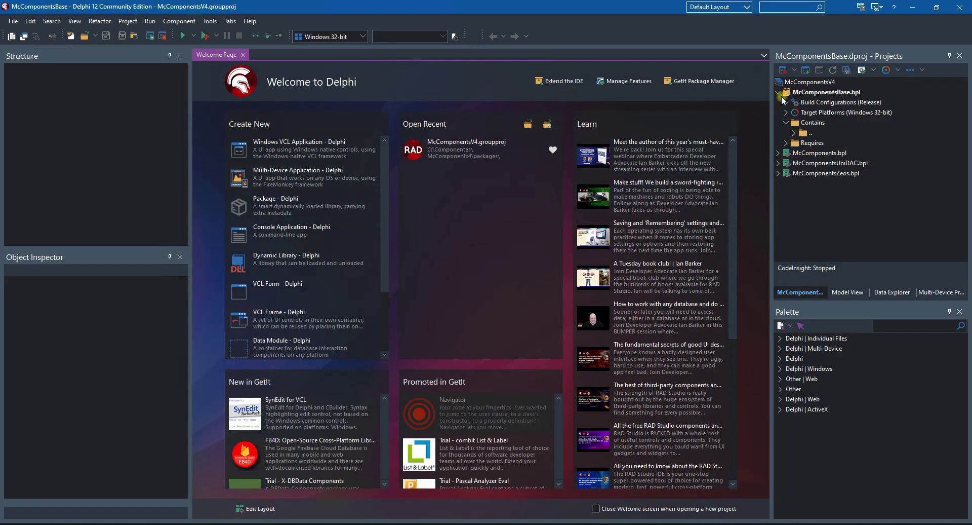
# Step: Collapse McComponentsBase.bpl in the project group and look over the Base, McComponents, UniDAC and Zeos packages one by one
pyautogui.click(779, 92)
pyautogui.click(827, 93)
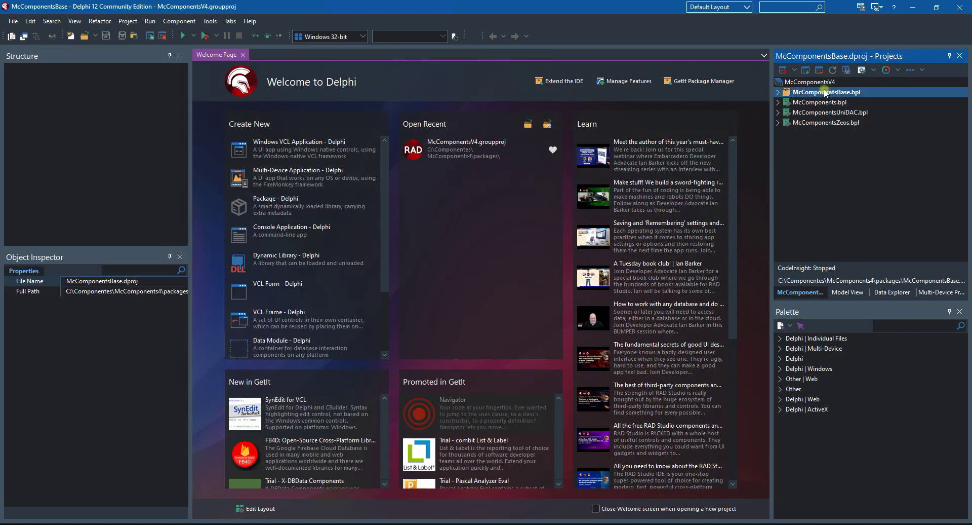
pyautogui.click(809, 104)
pyautogui.click(811, 114)
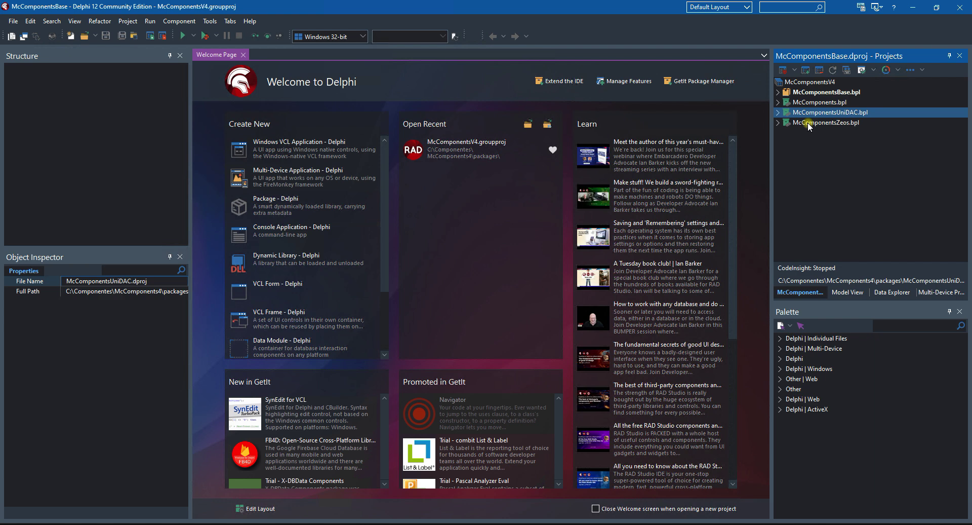
pyautogui.click(808, 123)
pyautogui.click(812, 93)
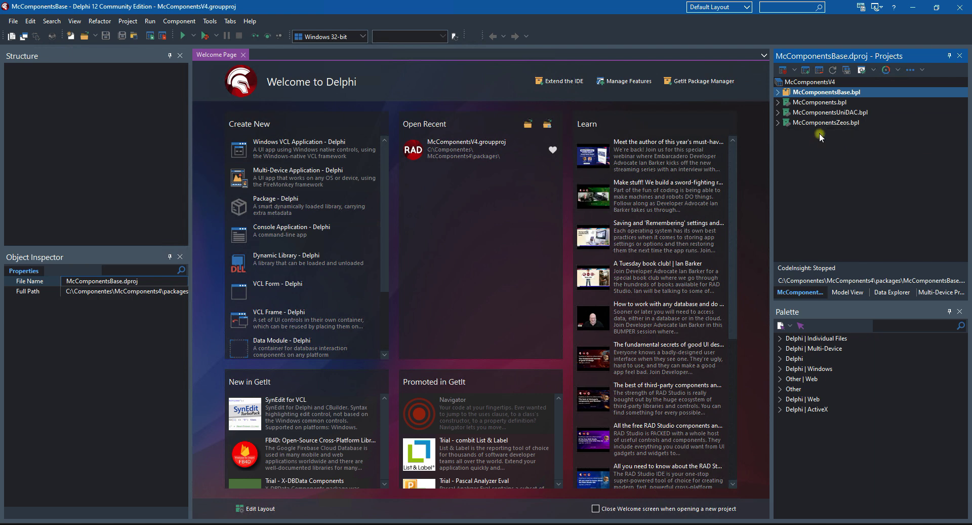
pyautogui.click(821, 103)
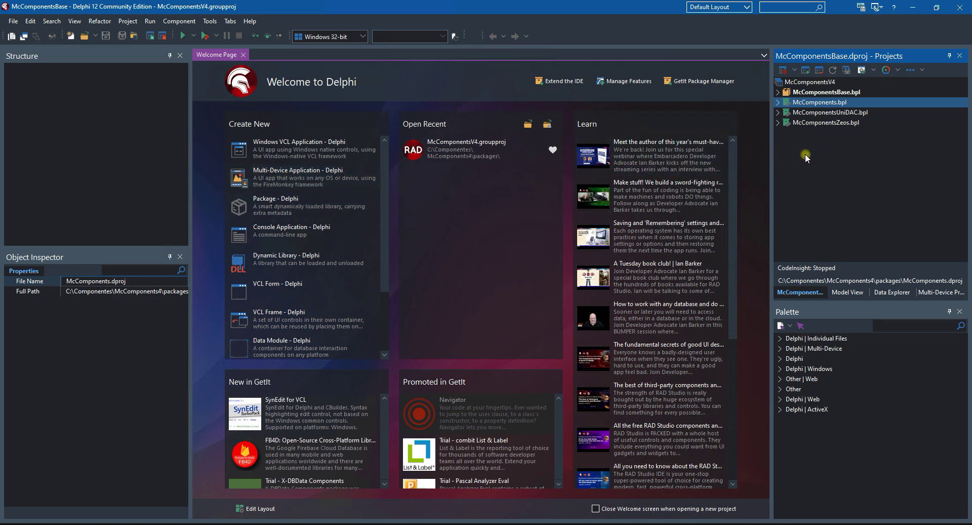
pyautogui.click(810, 114)
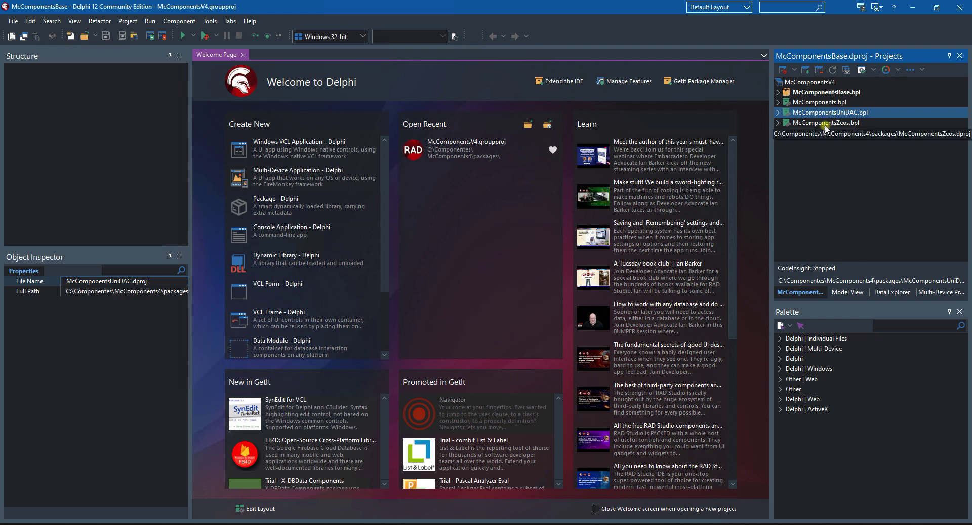
pyautogui.click(830, 126)
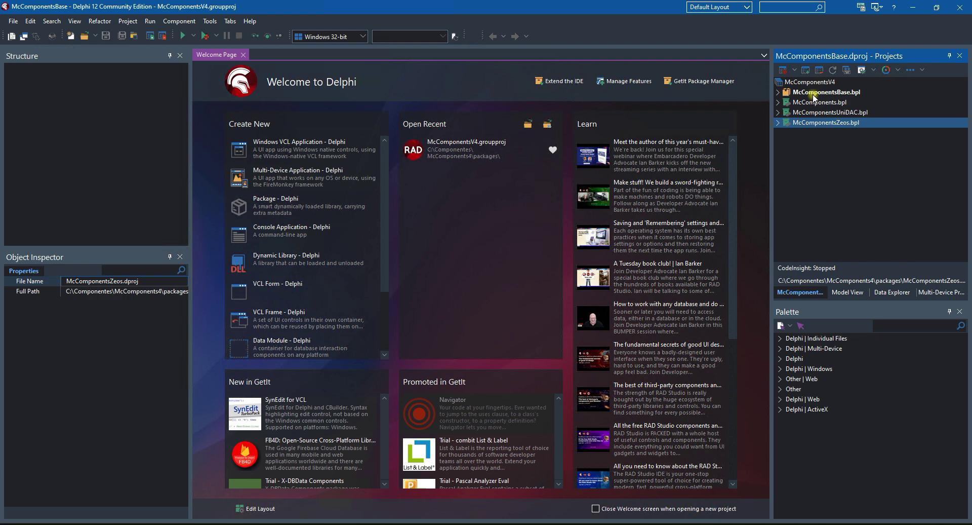
# Step: Build the McComponentsBase.bpl package and close the build report
pyautogui.rightClick(797, 94)
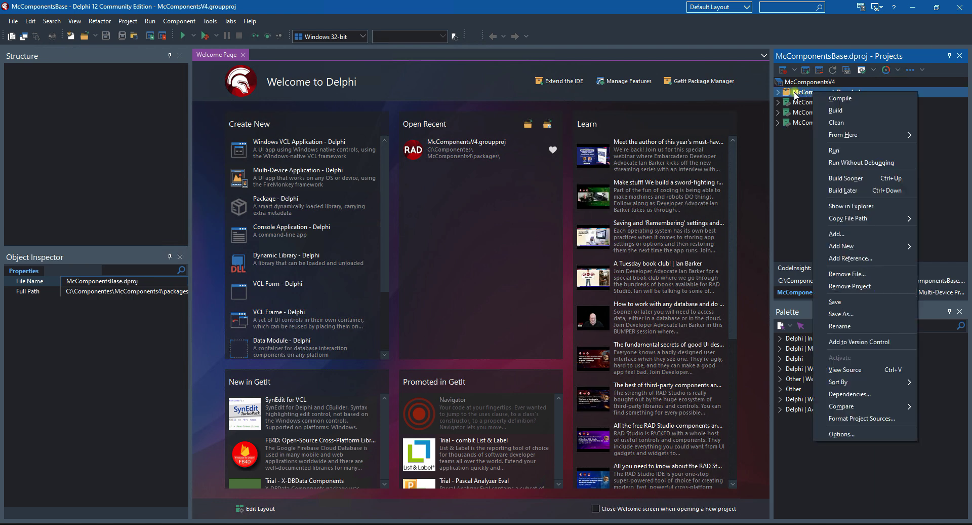
pyautogui.click(837, 110)
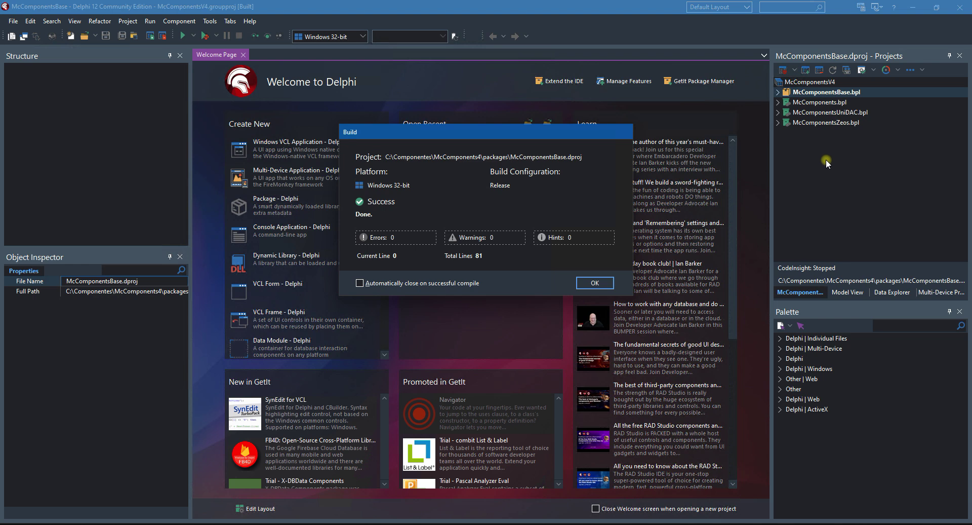
pyautogui.click(605, 278)
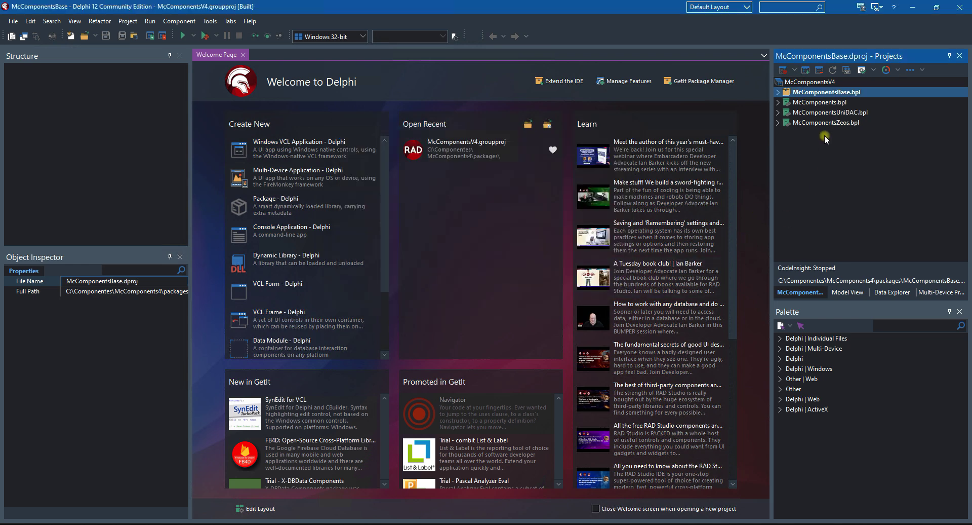
# Step: Build the McComponents.bpl package for Windows 32-bit, and install it in the IDE
pyautogui.click(825, 103)
pyautogui.rightClick(816, 103)
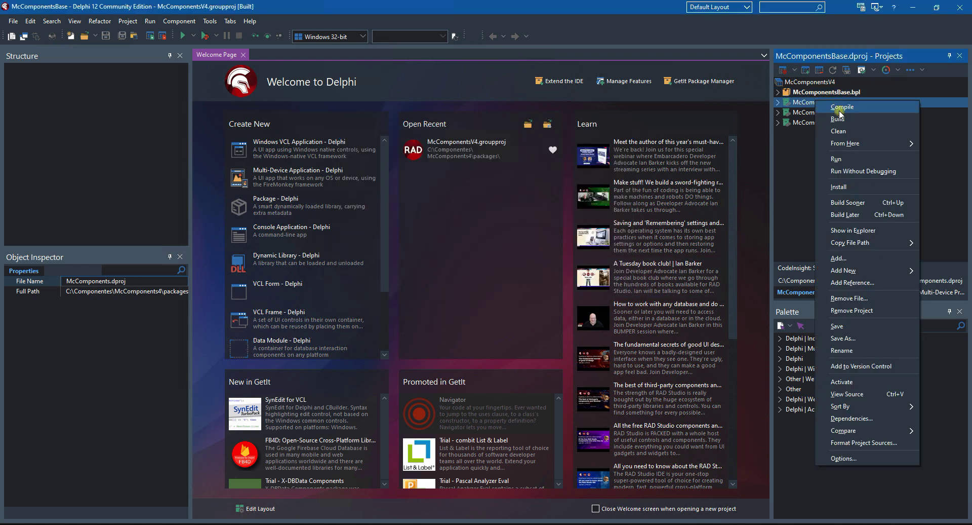
pyautogui.click(836, 113)
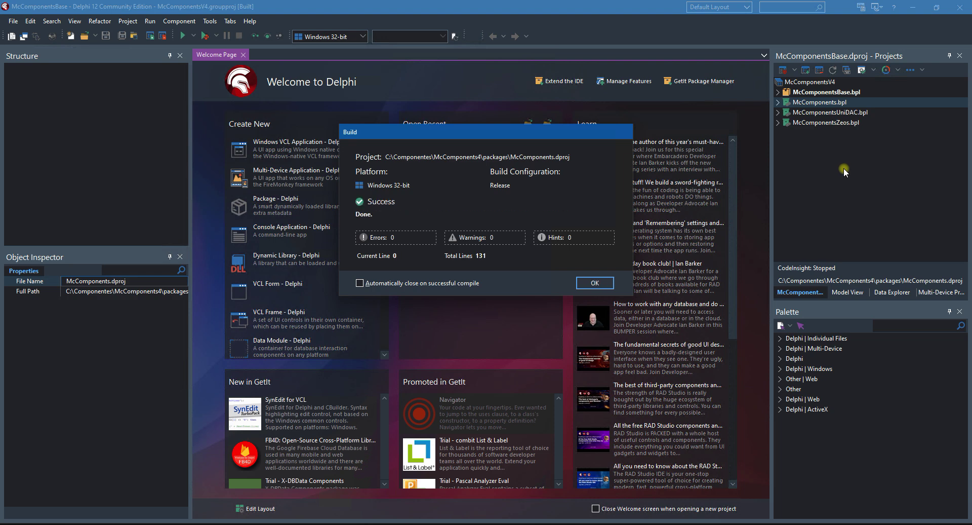
pyautogui.click(588, 282)
pyautogui.rightClick(809, 104)
pyautogui.click(833, 190)
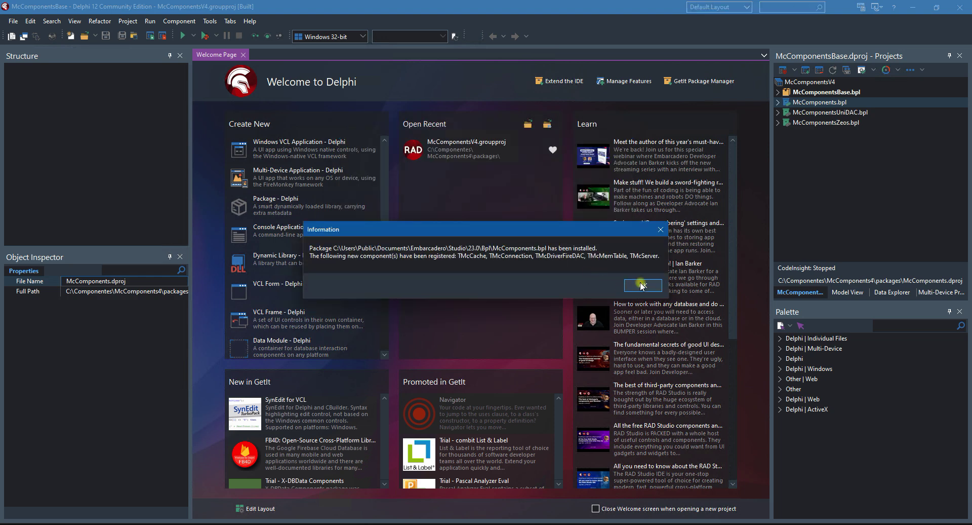
pyautogui.click(641, 286)
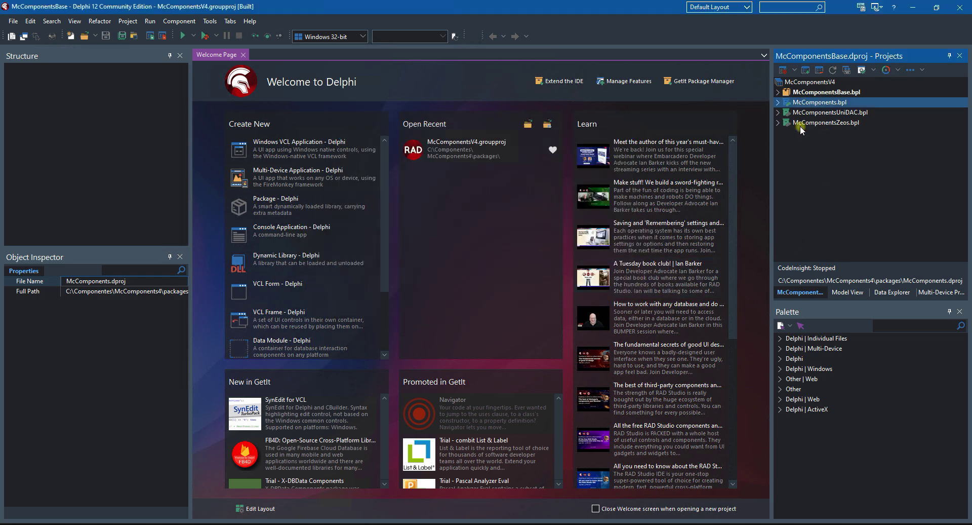
pyautogui.click(807, 93)
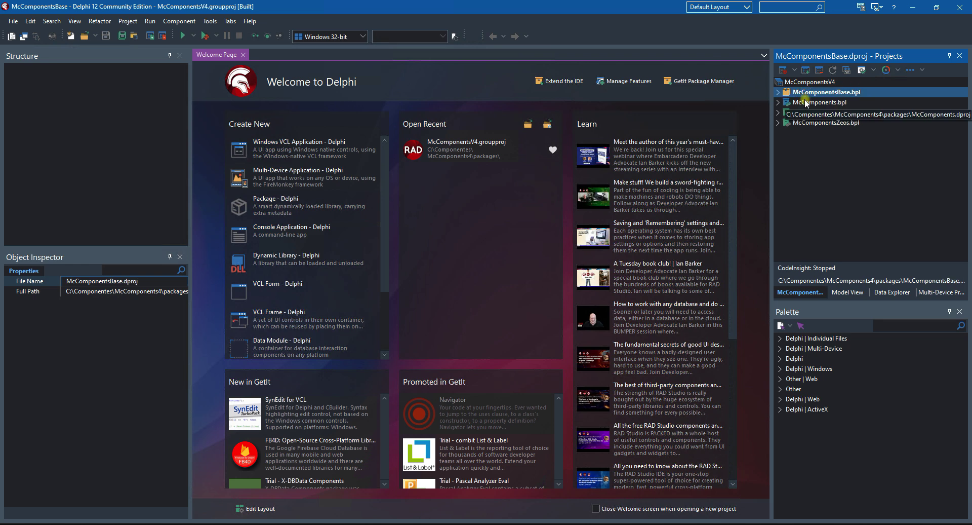
pyautogui.click(823, 112)
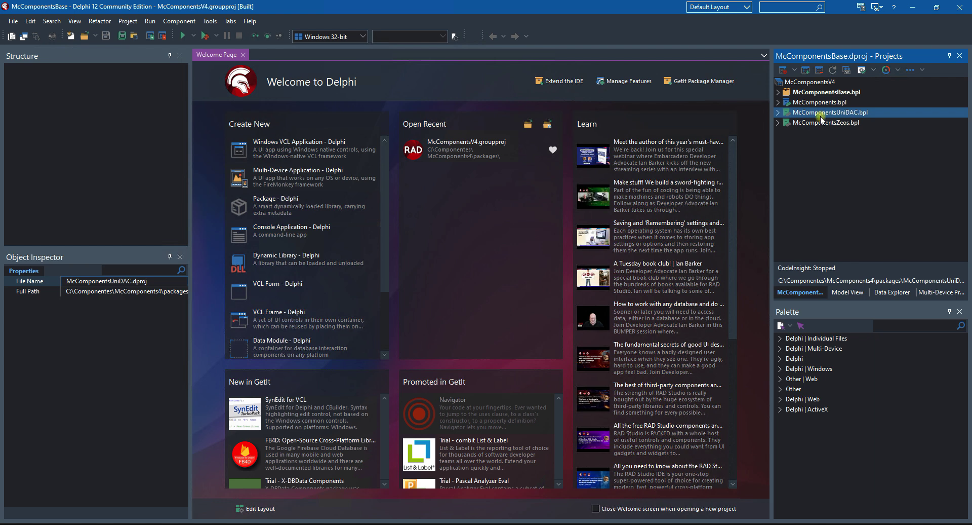
pyautogui.click(811, 123)
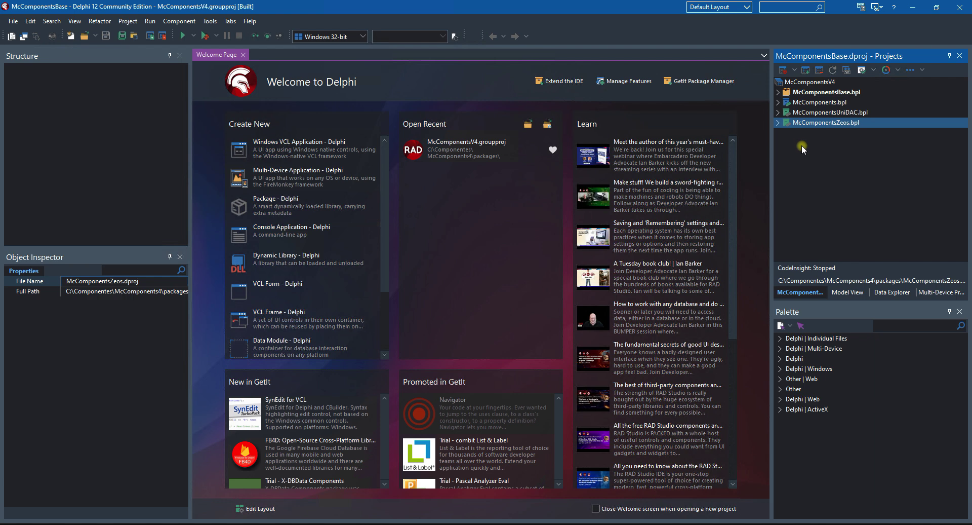
pyautogui.click(803, 102)
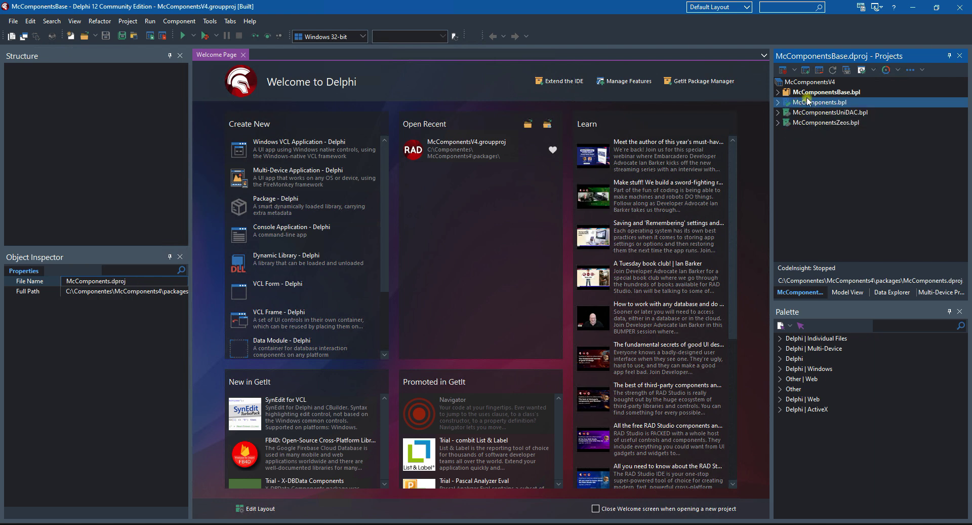
# Step: Switch the target platform to Windows 64-bit and build the McComponentsBase.bpl package
pyautogui.click(808, 93)
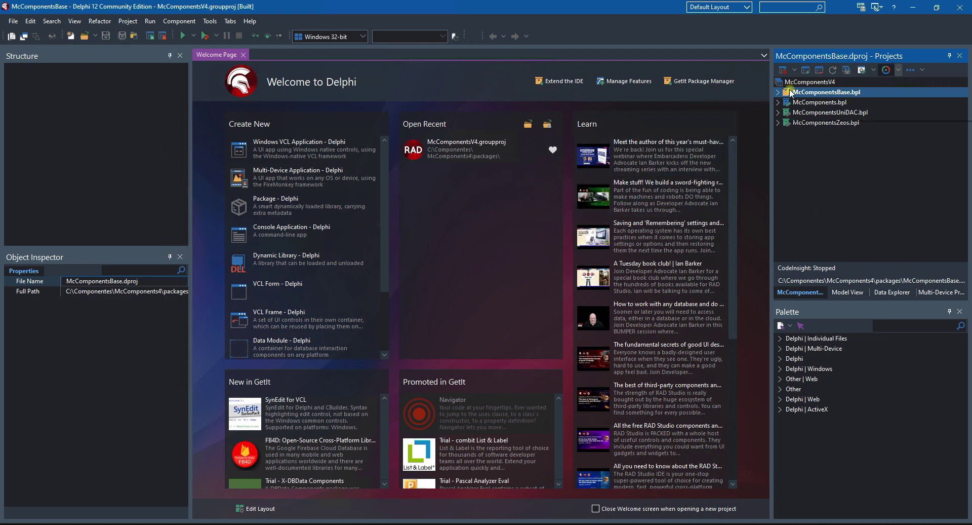
pyautogui.click(899, 71)
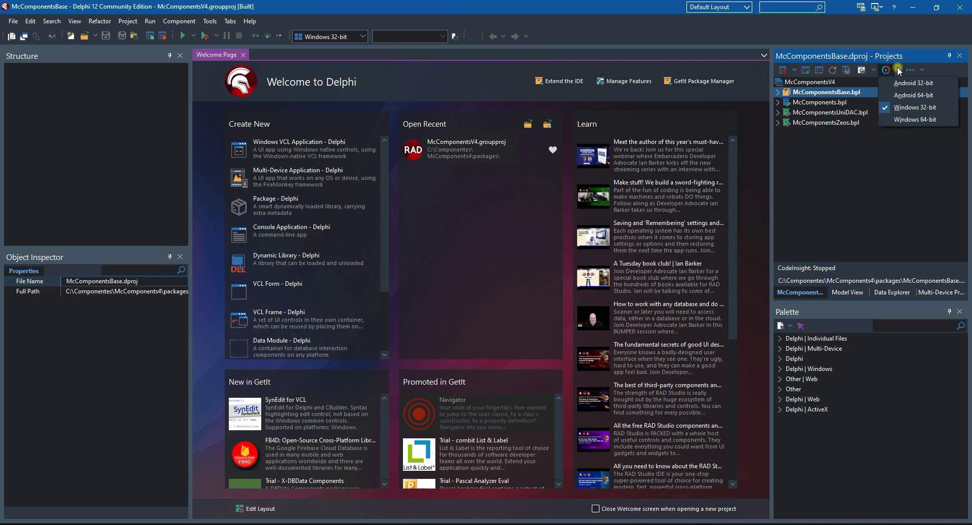
pyautogui.click(910, 121)
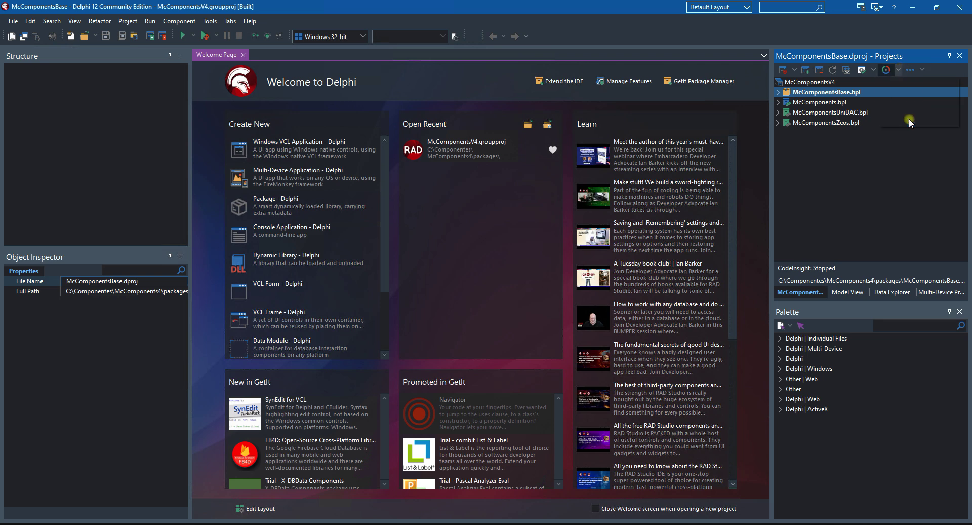
pyautogui.rightClick(831, 95)
pyautogui.click(854, 111)
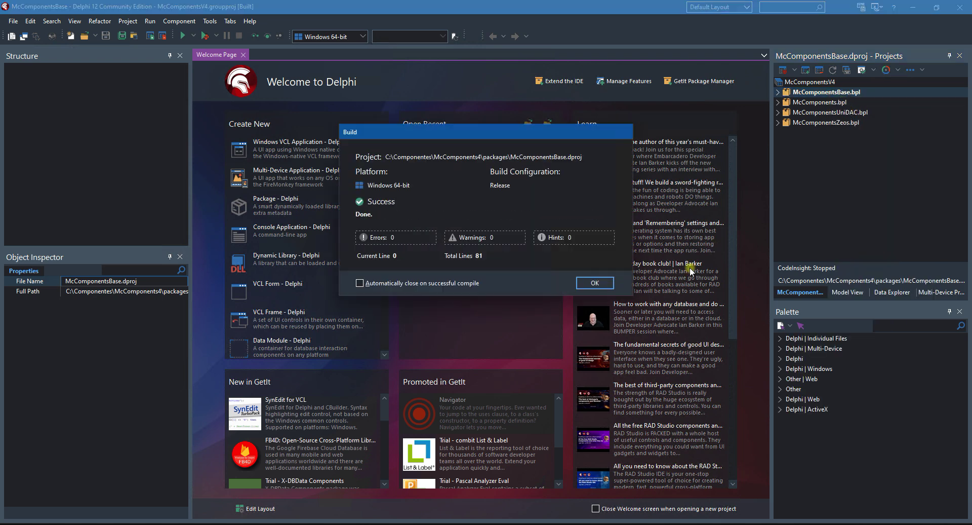
pyautogui.click(595, 283)
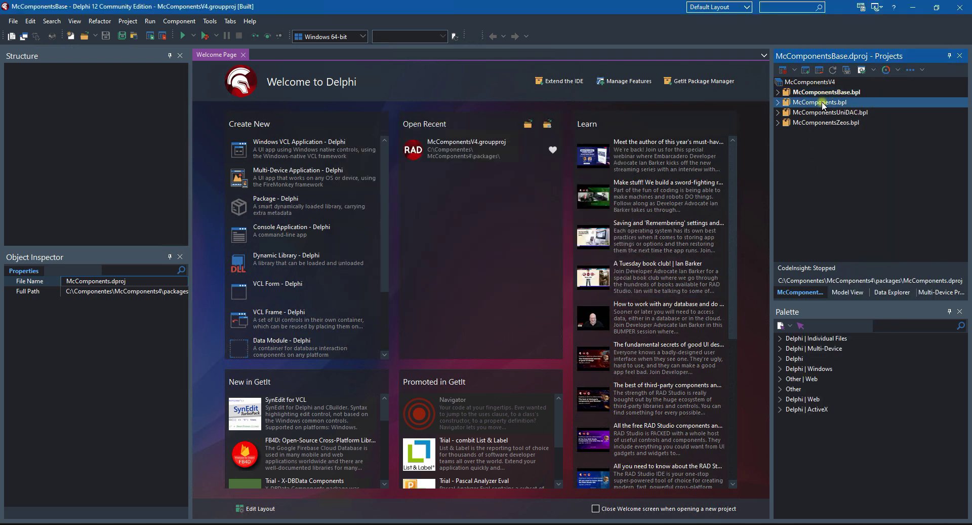
# Step: Build the McComponents.bpl package for Windows 64-bit and close the build report
pyautogui.rightClick(820, 102)
pyautogui.click(821, 107)
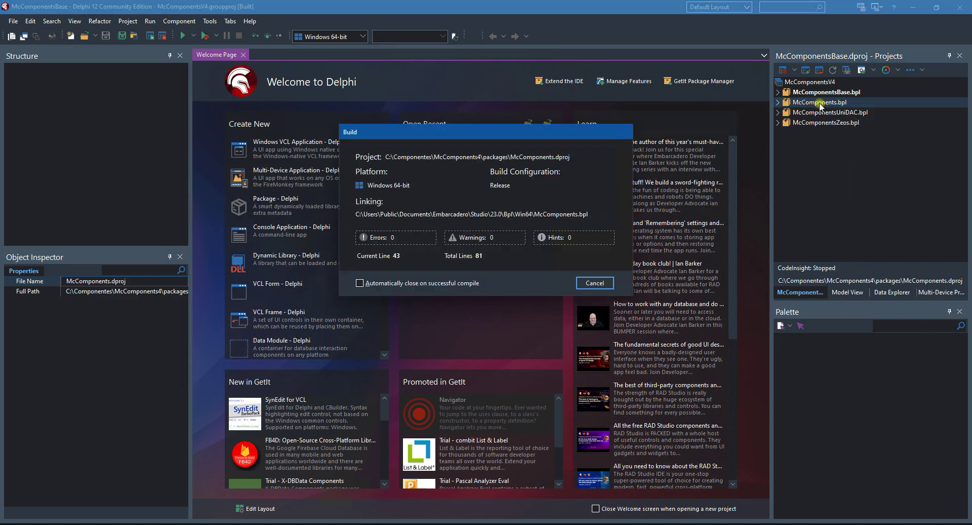
pyautogui.click(596, 284)
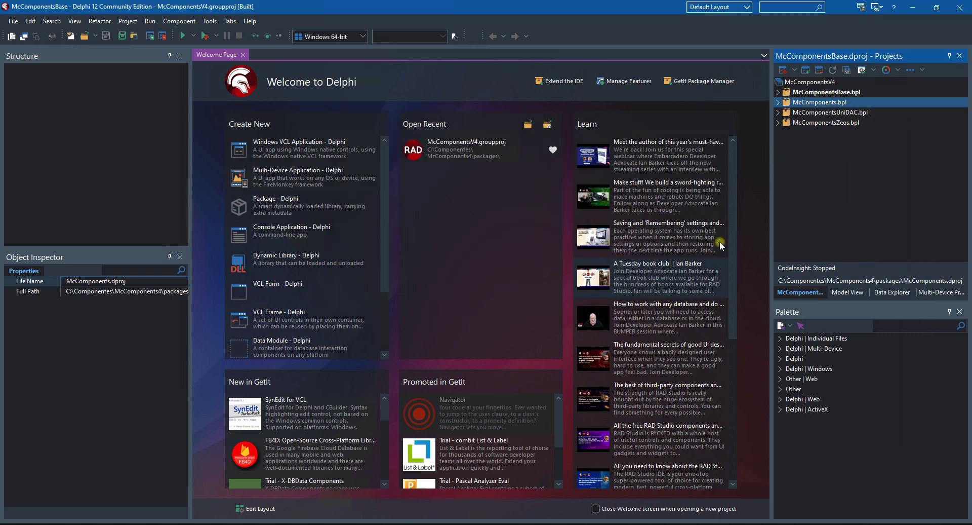
# Step: Switch the target platform to Android 32-bit and build the libMcComponentsBase.a package
pyautogui.click(896, 68)
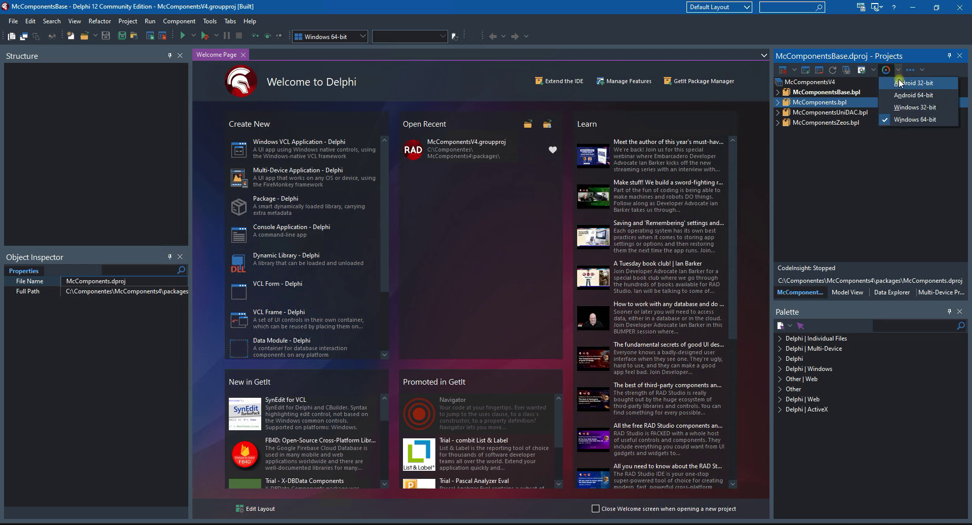
pyautogui.click(899, 83)
pyautogui.rightClick(832, 92)
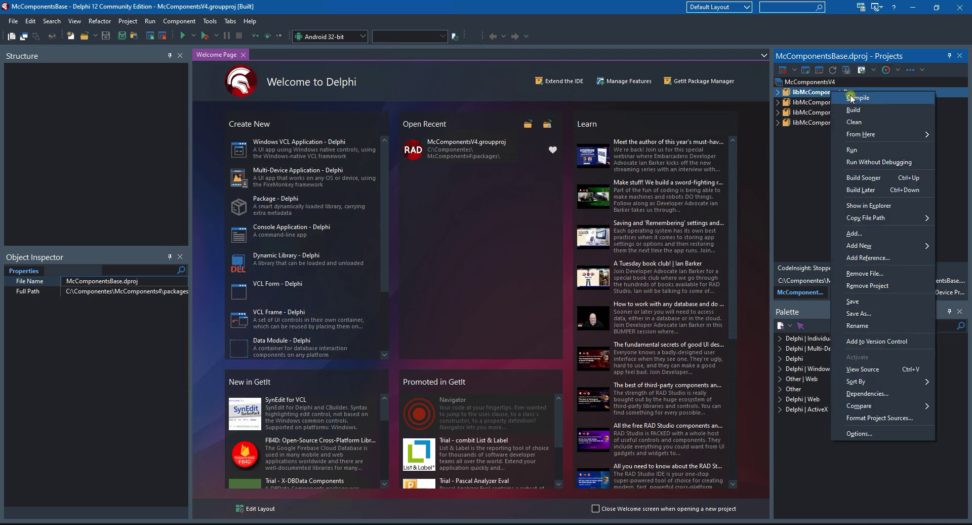
pyautogui.click(854, 109)
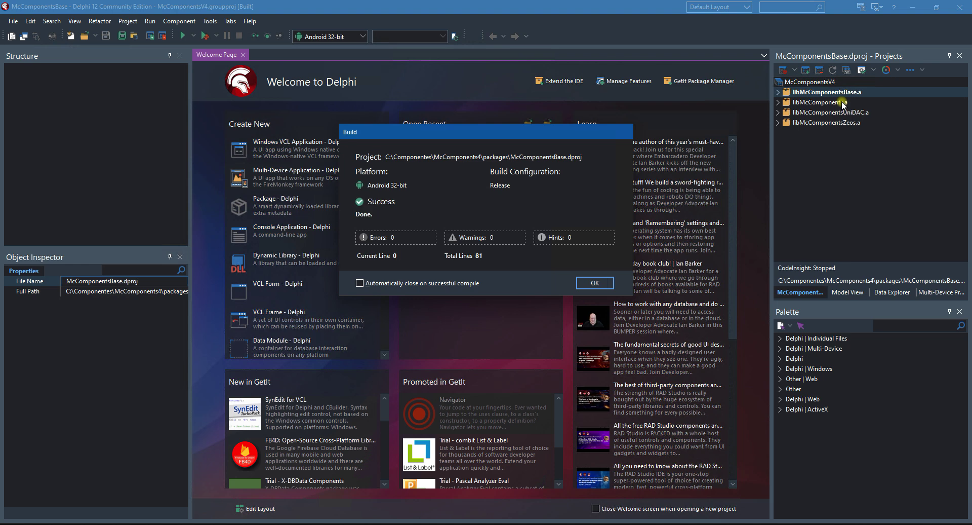
# Step: Build the libMcComponents.a package for Android 32-bit and close the build report
pyautogui.click(843, 103)
pyautogui.rightClick(843, 103)
pyautogui.click(856, 116)
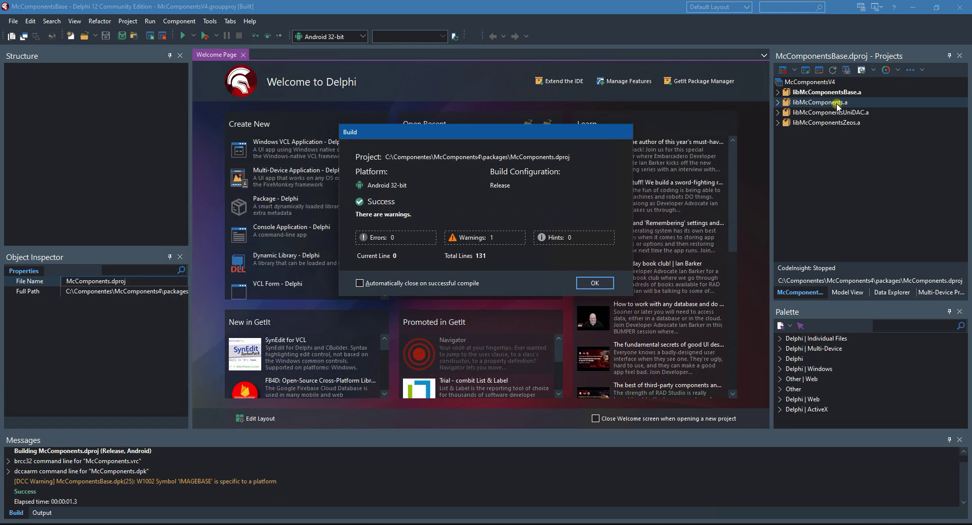
pyautogui.press('Return')
# Step: Switch the target platform to Android 64-bit and build the libMcComponentsBase.a package
pyautogui.click(898, 70)
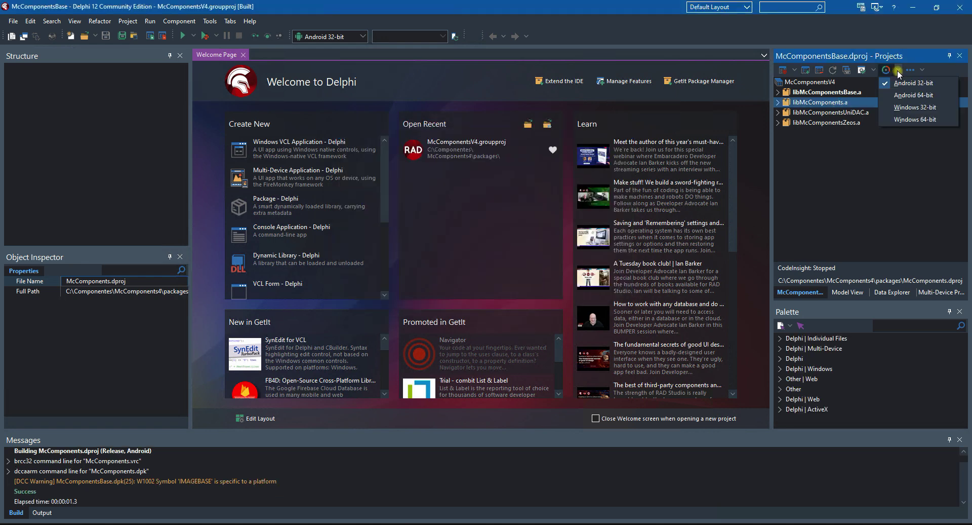
pyautogui.click(906, 96)
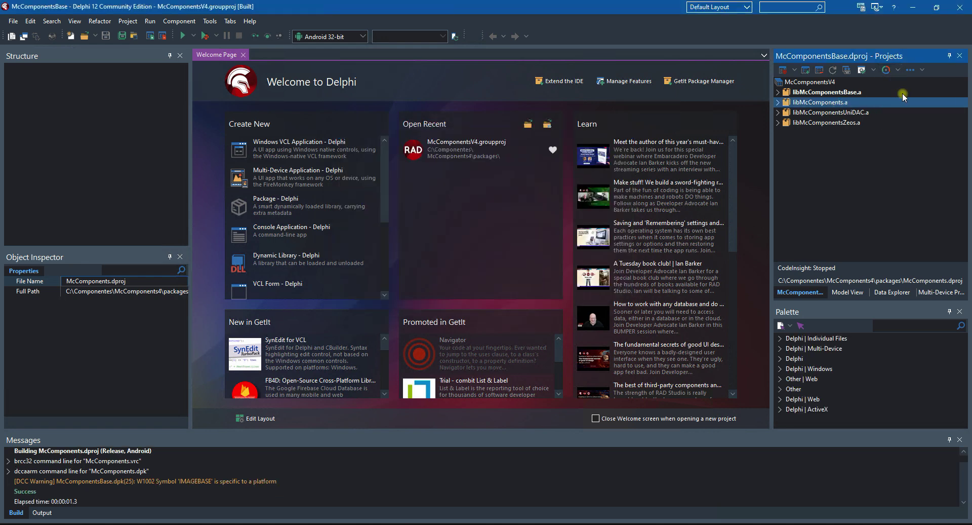
pyautogui.click(838, 95)
pyautogui.rightClick(839, 95)
pyautogui.click(855, 106)
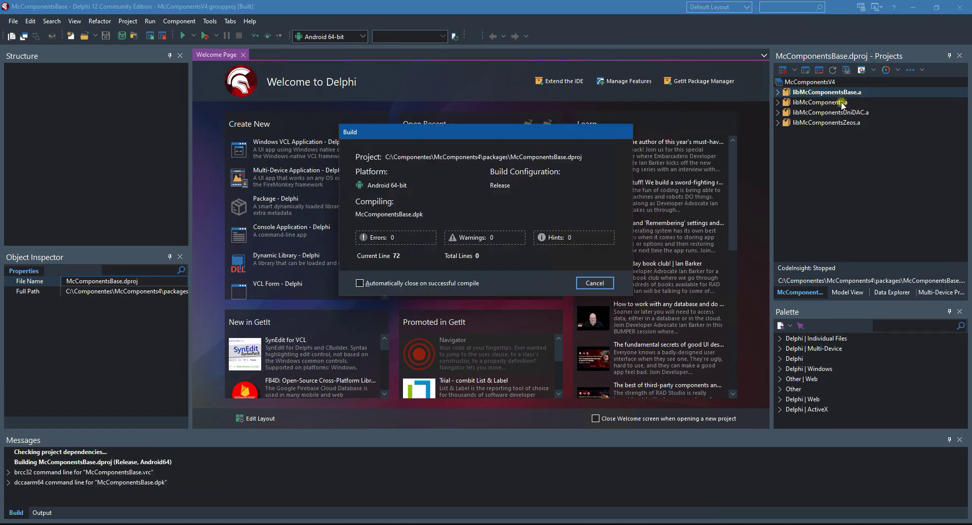
pyautogui.press('Return')
# Step: Build the libMcComponents.a package for Android 64-bit and close the build report
pyautogui.click(842, 103)
pyautogui.rightClick(842, 102)
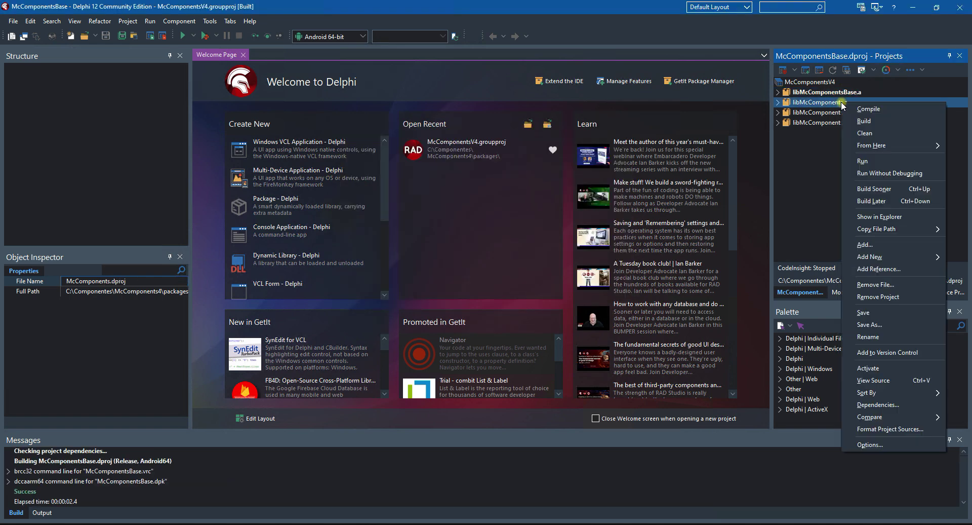
pyautogui.click(857, 121)
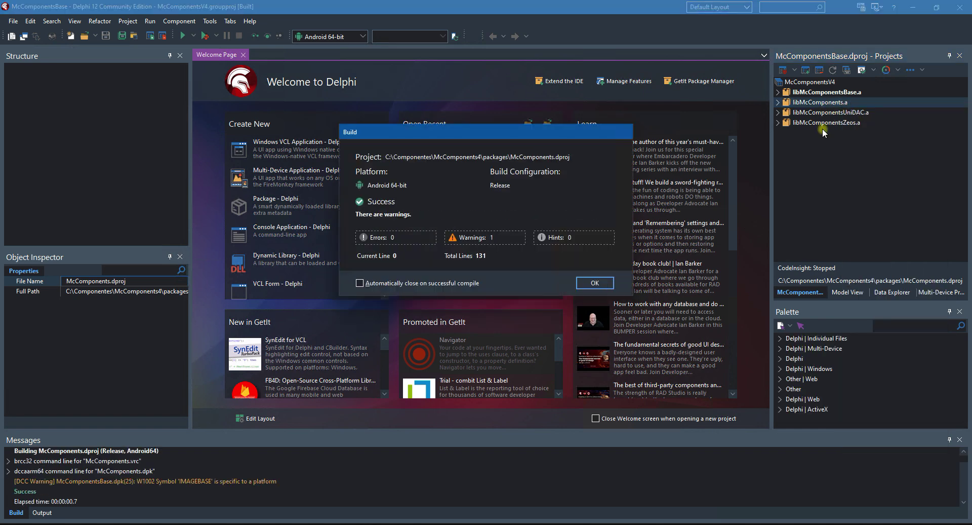
pyautogui.press('Return')
# Step: Set the target platform of the McComponentsV4 packages back to Windows 32-bit
pyautogui.click(844, 114)
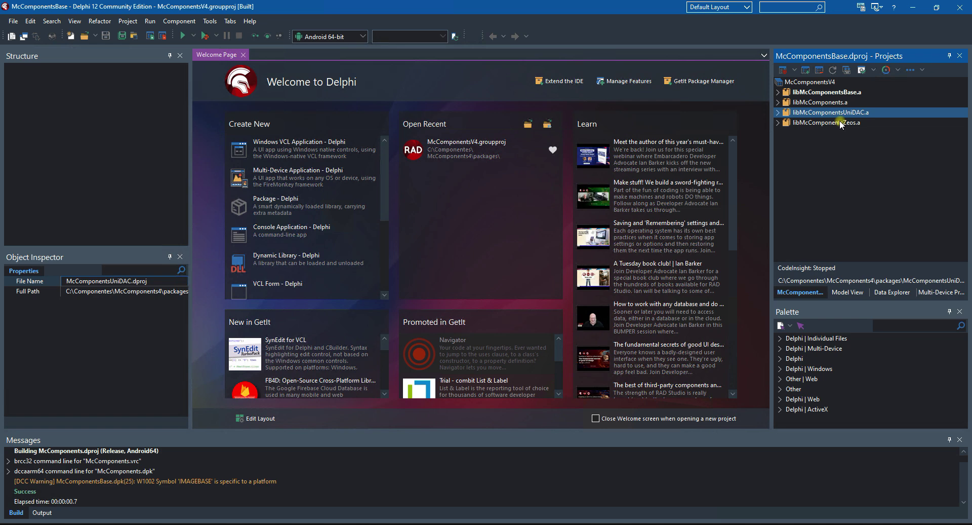
pyautogui.click(841, 123)
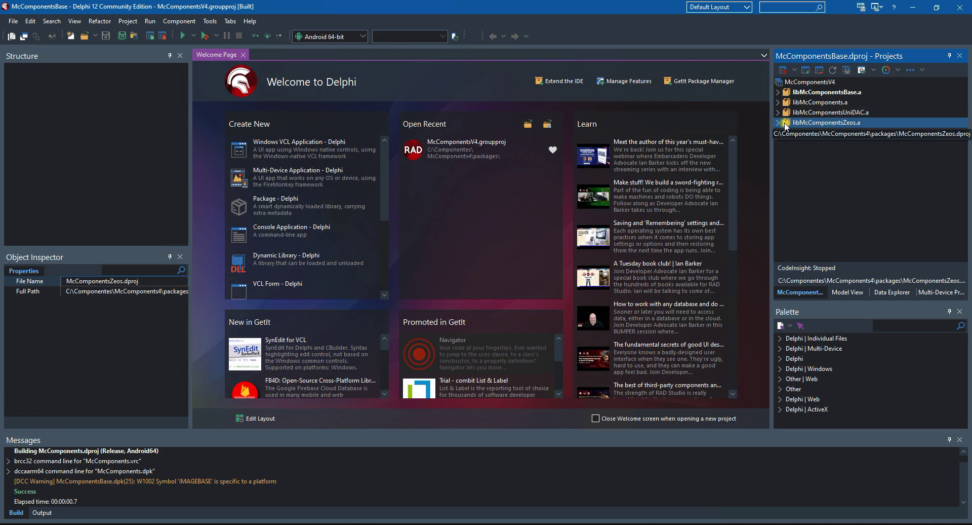
pyautogui.click(899, 70)
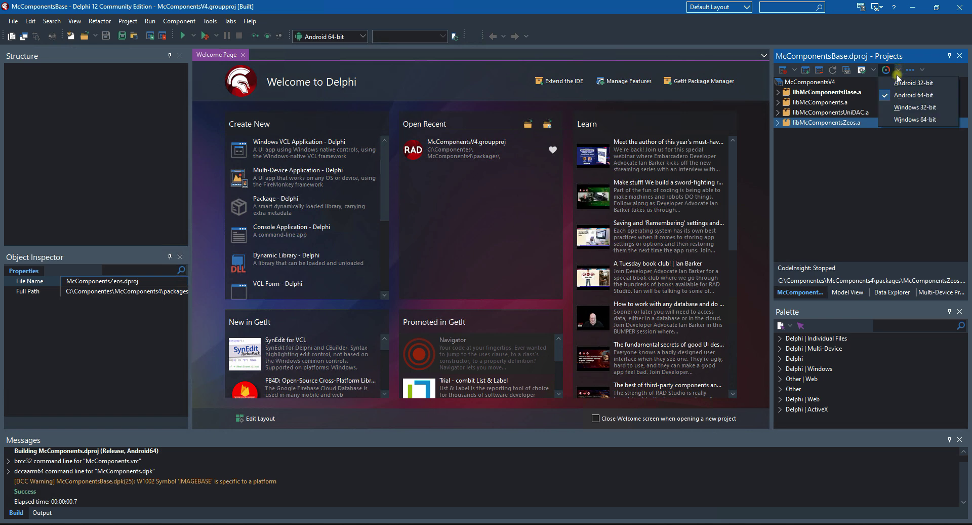
pyautogui.click(900, 107)
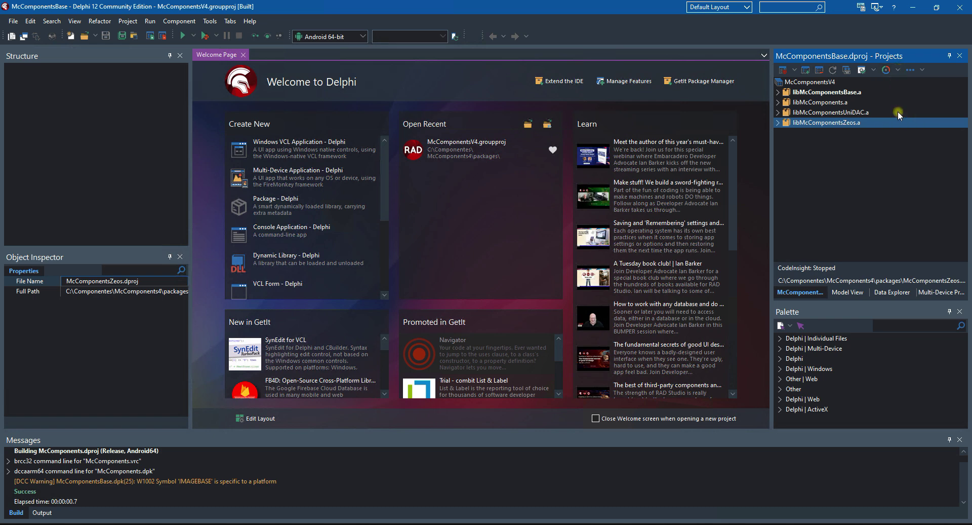
# Step: Review the UniDAC, Zeos, McComponents and Base packages in the project group one by one
pyautogui.click(815, 112)
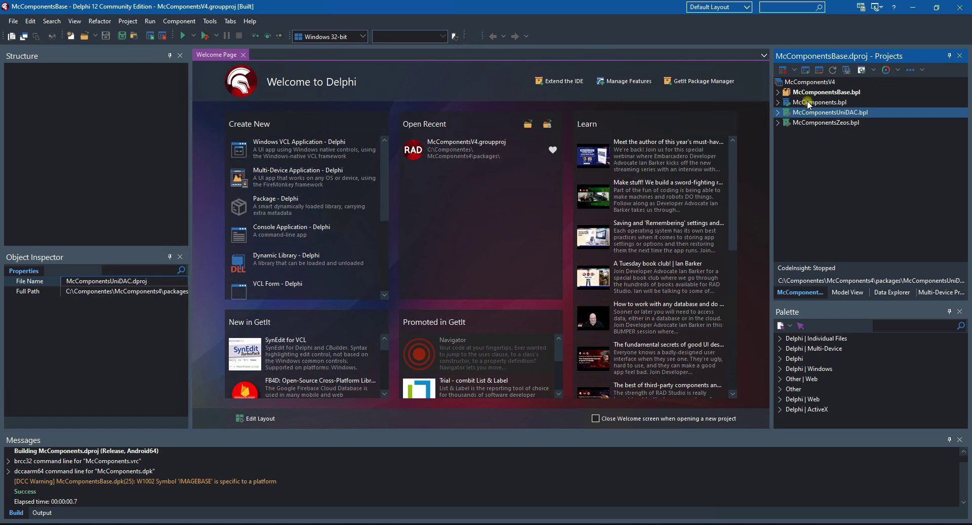
pyautogui.click(800, 123)
pyautogui.click(800, 113)
pyautogui.click(853, 122)
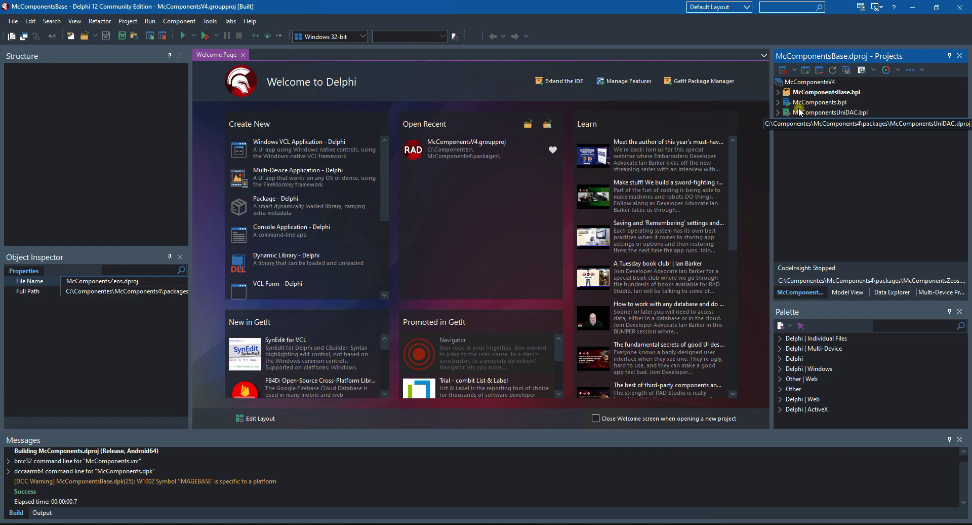
pyautogui.click(805, 104)
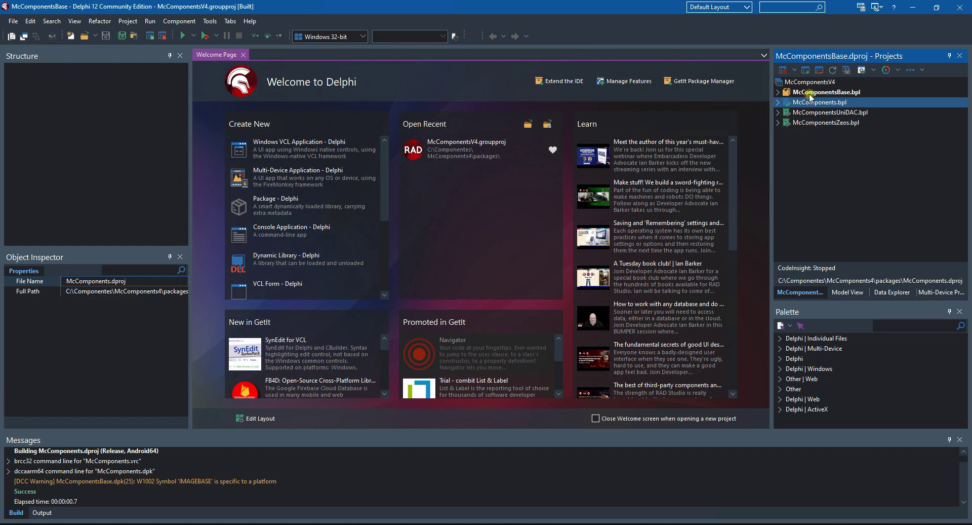
pyautogui.click(808, 92)
pyautogui.click(806, 102)
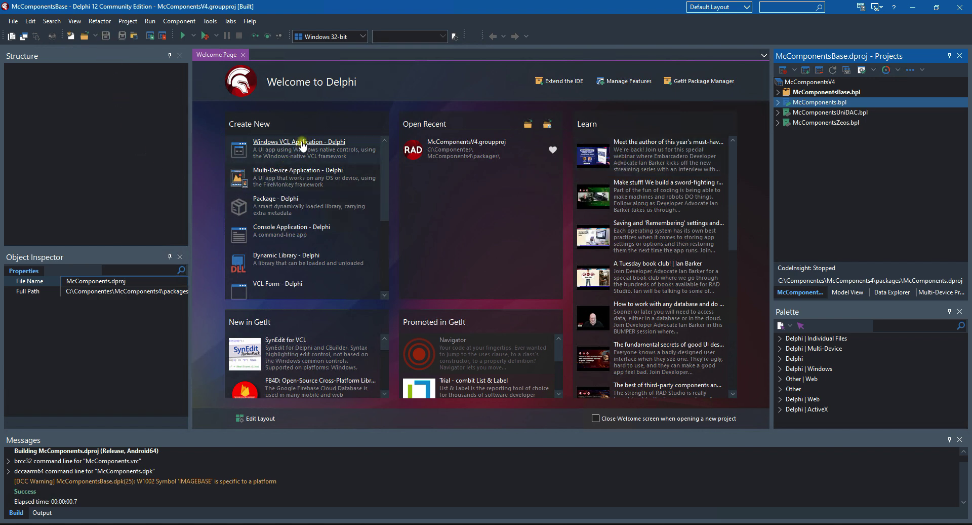
# Step: Create a new Windows VCL application in Delphi and close the Messages pane
pyautogui.click(284, 143)
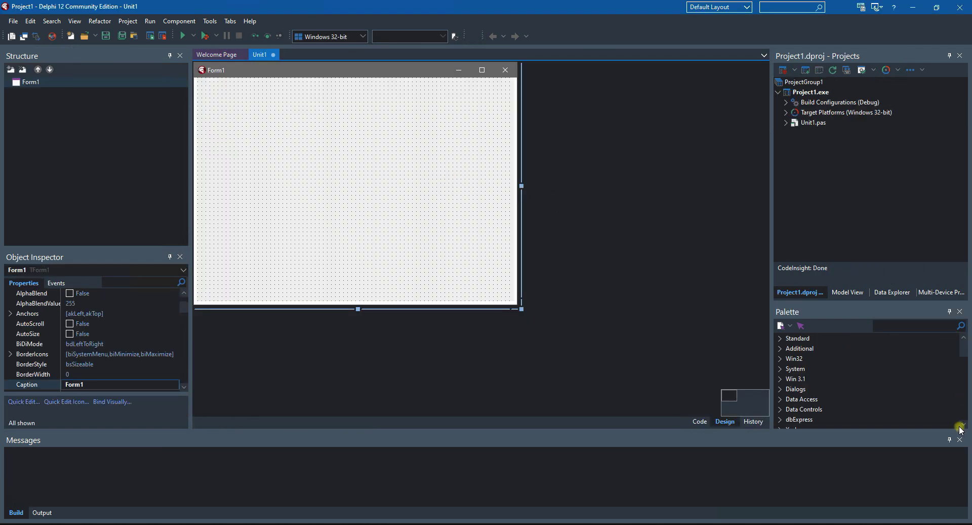
pyautogui.click(960, 439)
# Step: Expand the McComponents category among the palette components and select TMcDriverFireDAC
pyautogui.moveTo(962, 366); pyautogui.dragTo(967, 478)
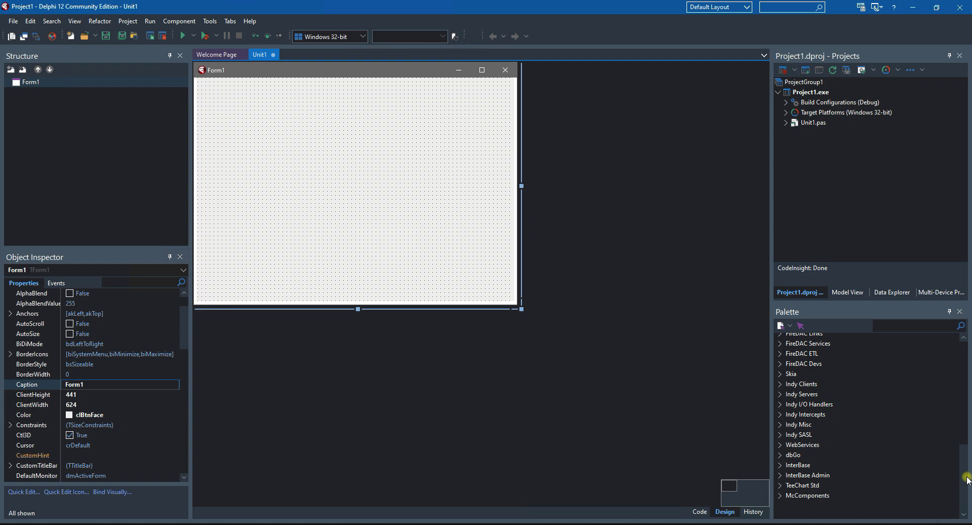
pyautogui.click(781, 496)
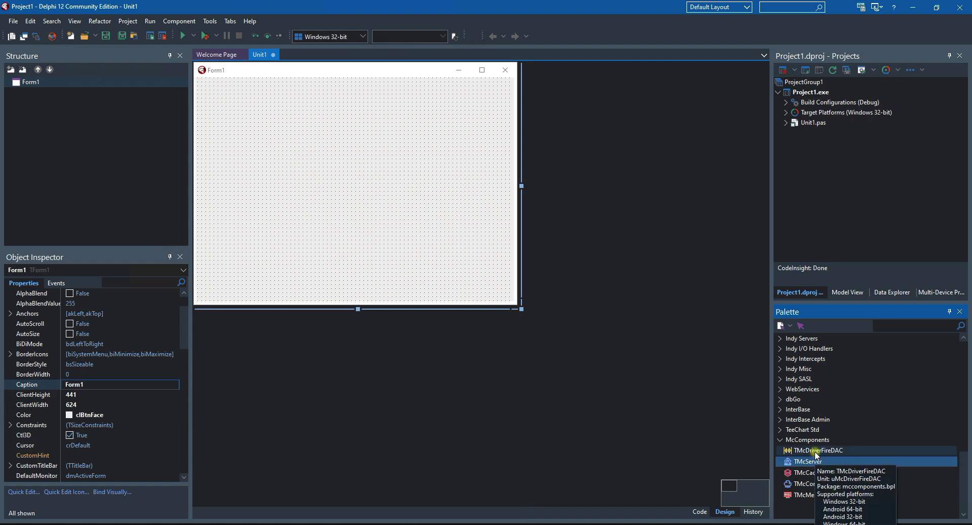
pyautogui.click(816, 450)
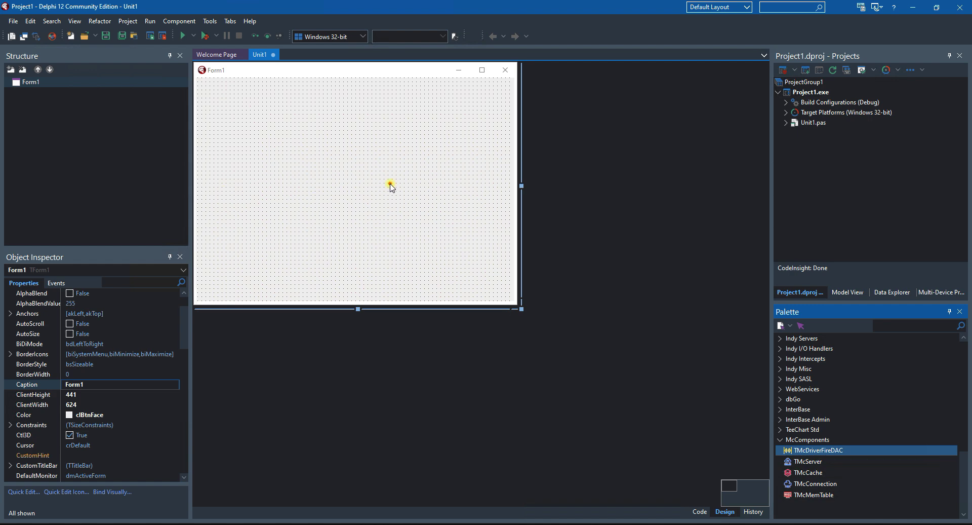
pyautogui.moveTo(403, 175)
pyautogui.mouseDown()
pyautogui.moveTo(388, 215)
pyautogui.moveTo(439, 212)
pyautogui.moveTo(432, 168)
pyautogui.moveTo(400, 175)
pyautogui.mouseUp()
pyautogui.moveTo(238, 95)
pyautogui.mouseDown()
pyautogui.moveTo(222, 136)
pyautogui.moveTo(262, 139)
pyautogui.moveTo(277, 104)
pyautogui.moveTo(249, 92)
pyautogui.moveTo(238, 99)
pyautogui.moveTo(254, 115)
pyautogui.moveTo(277, 111)
pyautogui.moveTo(261, 123)
pyautogui.mouseUp()
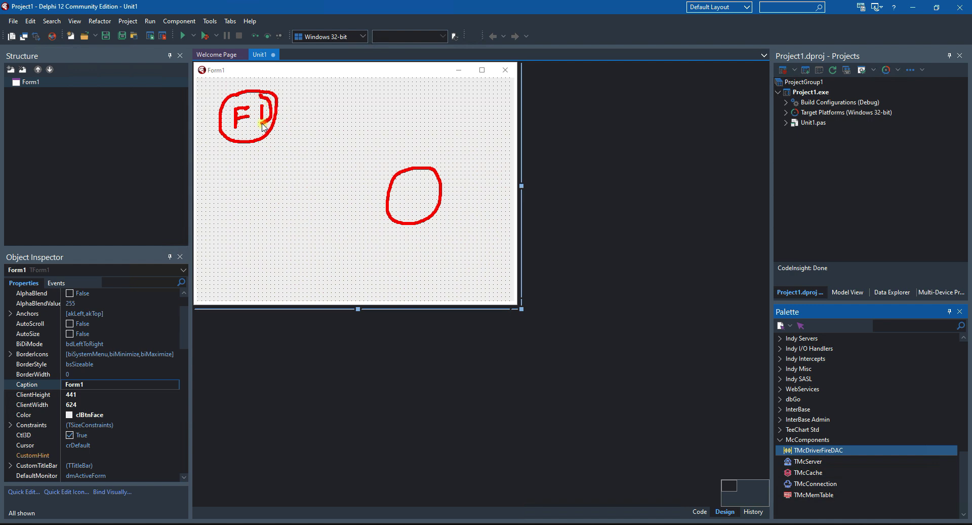
pyautogui.moveTo(398, 203)
pyautogui.mouseDown()
pyautogui.moveTo(400, 184)
pyautogui.moveTo(405, 195)
pyautogui.moveTo(413, 185)
pyautogui.moveTo(409, 202)
pyautogui.moveTo(420, 197)
pyautogui.mouseUp()
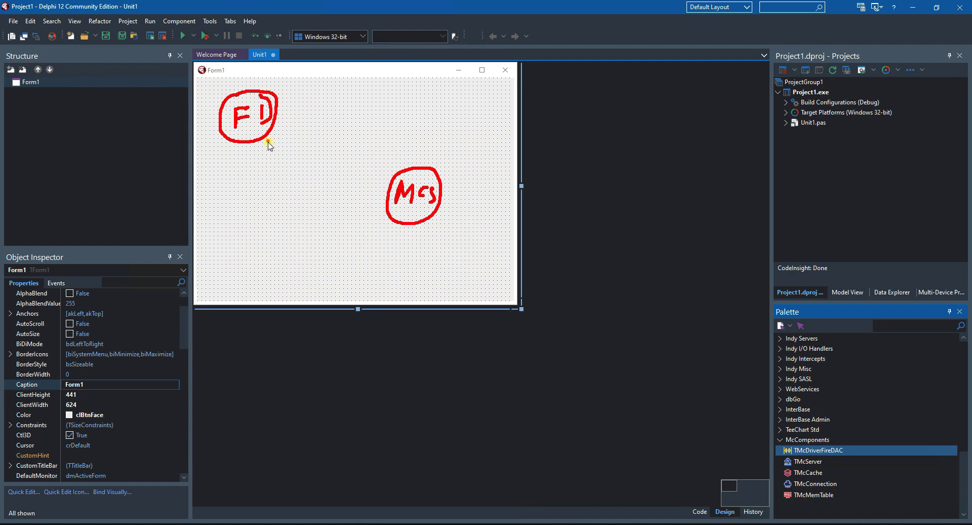
pyautogui.press('e')
pyautogui.moveTo(238, 198)
pyautogui.mouseDown()
pyautogui.moveTo(227, 247)
pyautogui.moveTo(288, 244)
pyautogui.moveTo(273, 193)
pyautogui.moveTo(242, 199)
pyautogui.moveTo(236, 227)
pyautogui.moveTo(259, 227)
pyautogui.moveTo(267, 203)
pyautogui.moveTo(277, 223)
pyautogui.mouseUp()
pyautogui.moveTo(246, 114)
pyautogui.mouseDown()
pyautogui.moveTo(250, 176)
pyautogui.moveTo(254, 107)
pyautogui.moveTo(236, 115)
pyautogui.mouseUp()
pyautogui.click(312, 154)
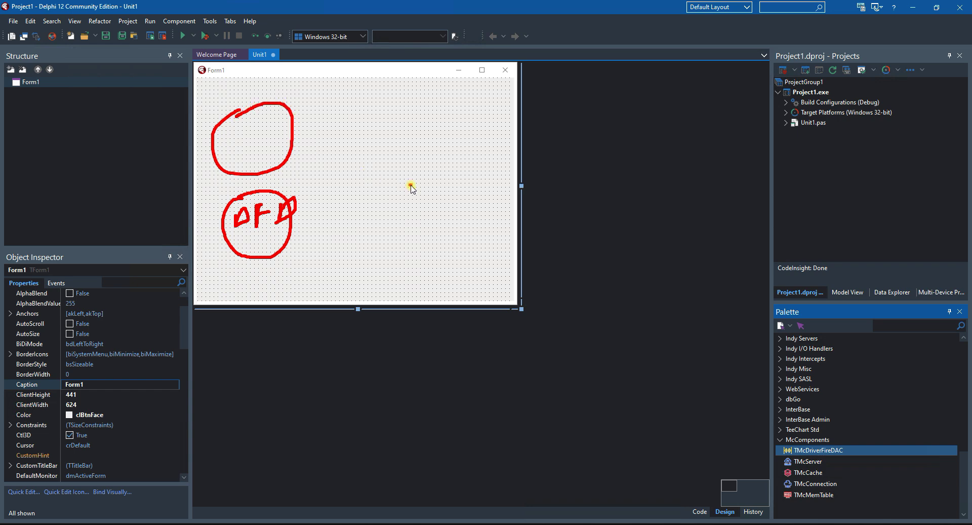